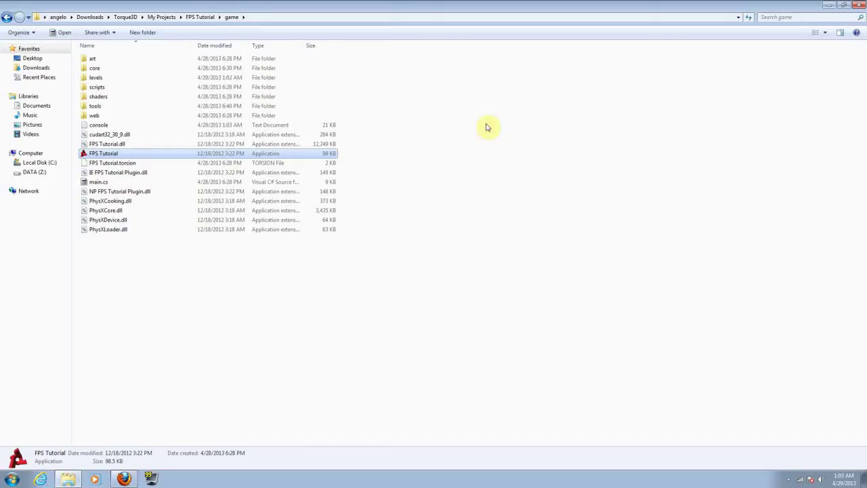
- Launch the FPS Tutorial application from the game folder and start playing the Empty Room level
double_click(101, 154)
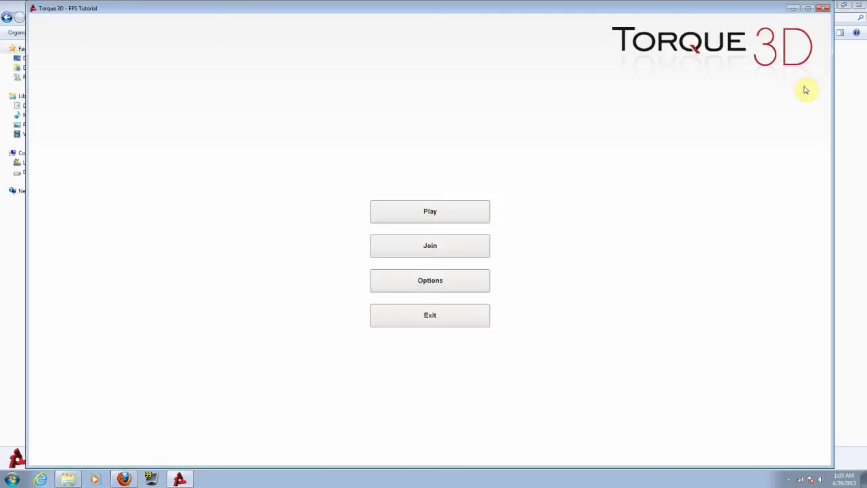
click(440, 211)
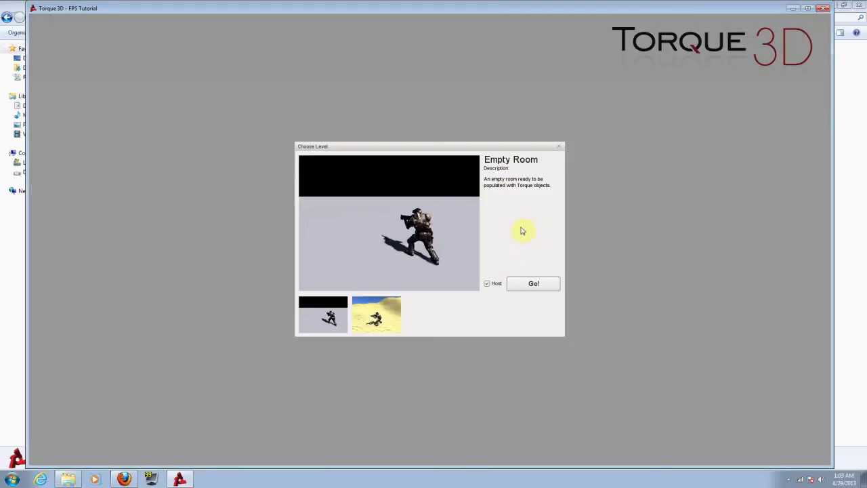
click(532, 283)
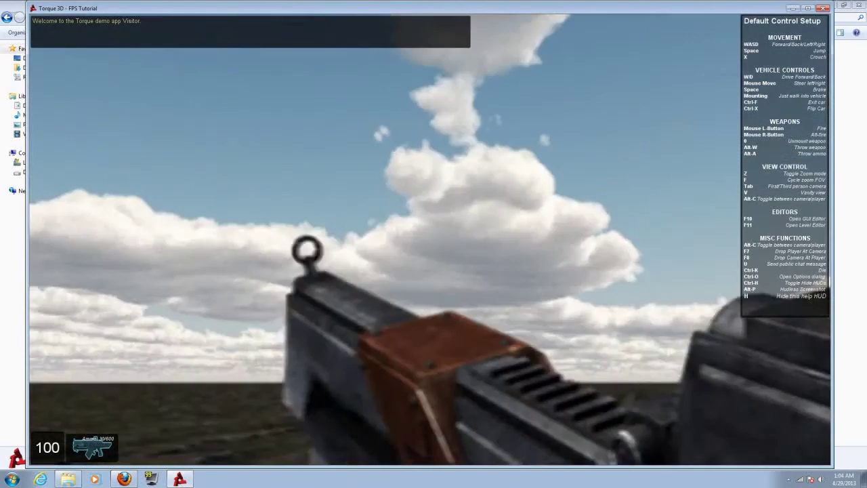
- Open the level editor from the running level and maximize its window
click(430, 239)
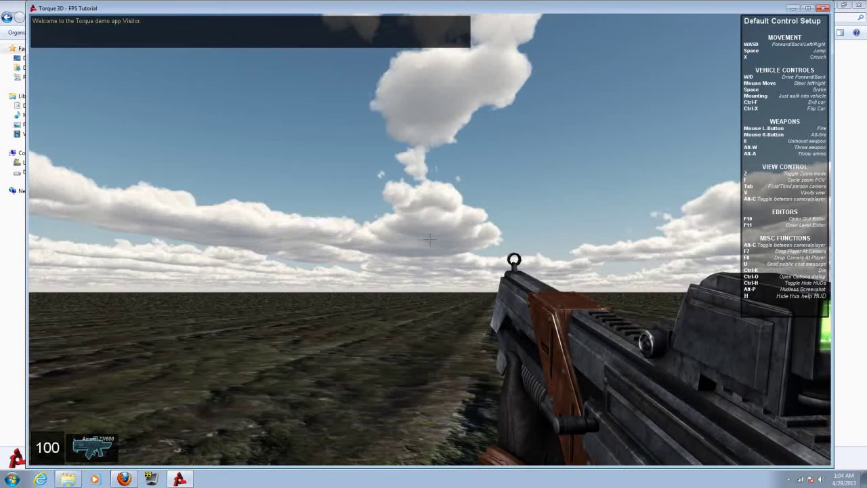
key(F11)
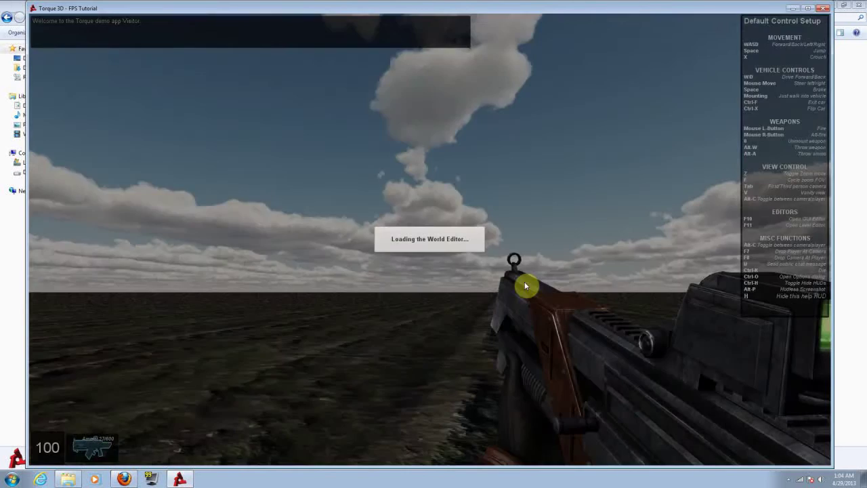
click(808, 8)
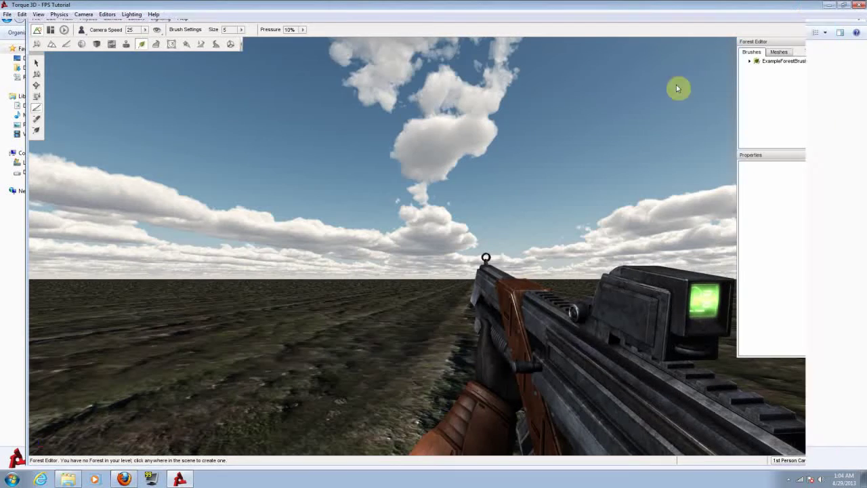
- Look around the Empty Room level in first person and view the list of available editors
mouse_move(472, 262)
right_down()
mouse_move(470, 370)
mouse_move(474, 261)
mouse_move(474, 309)
mouse_move(485, 261)
right_up()
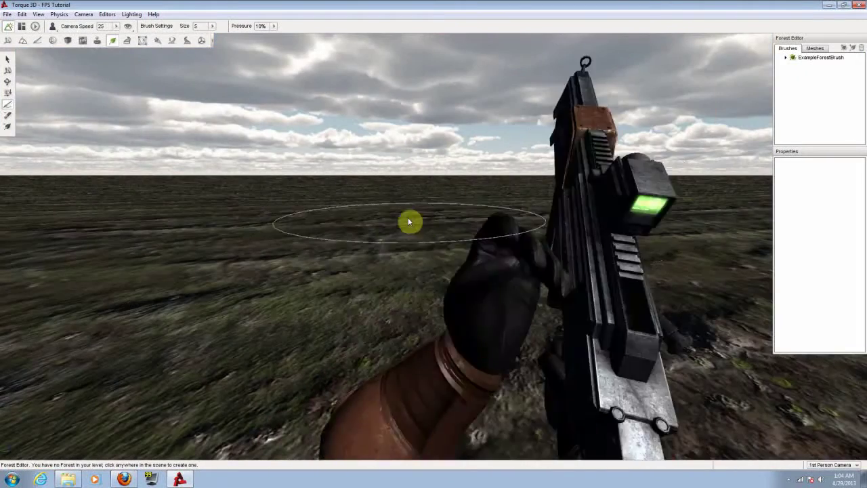
mouse_move(385, 234)
right_down()
mouse_move(393, 218)
mouse_move(447, 183)
right_up()
mouse_move(410, 126)
right_down()
mouse_move(393, 204)
mouse_move(358, 261)
right_up()
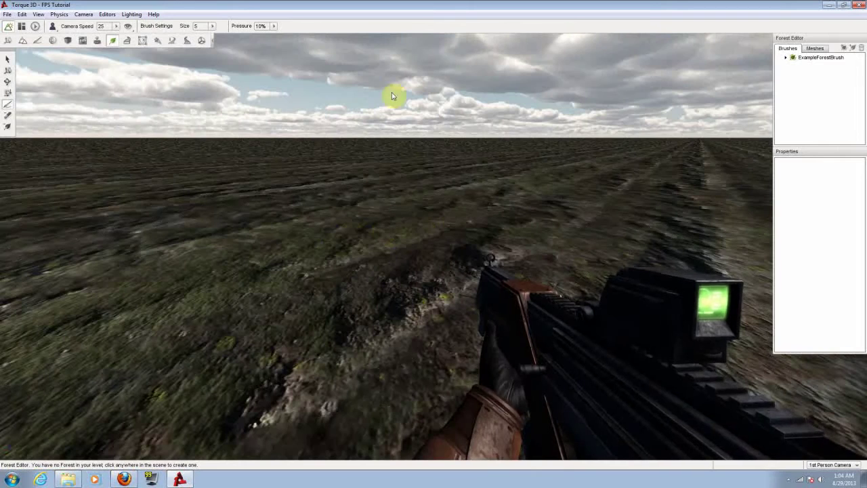
mouse_move(474, 240)
right_down()
mouse_move(476, 61)
mouse_move(406, 135)
mouse_move(396, 116)
mouse_move(463, 57)
mouse_move(548, 121)
right_up()
mouse_move(488, 135)
right_down()
mouse_move(483, 183)
mouse_move(467, 210)
mouse_move(433, 235)
right_up()
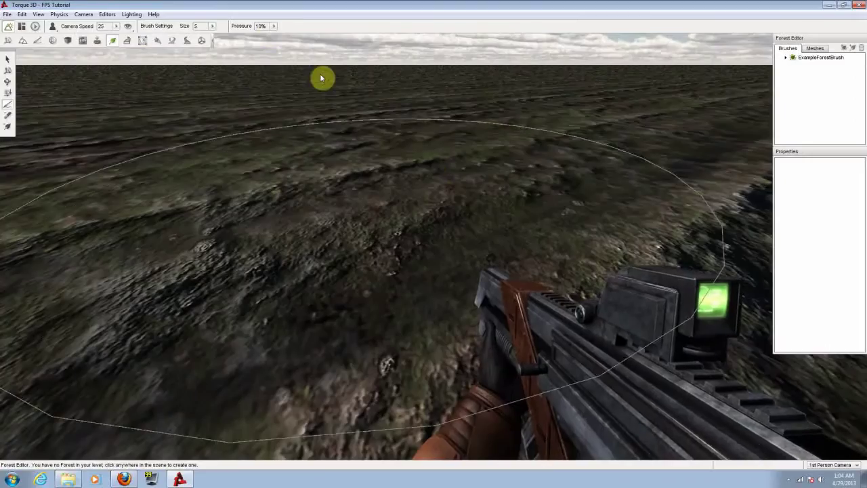
click(108, 15)
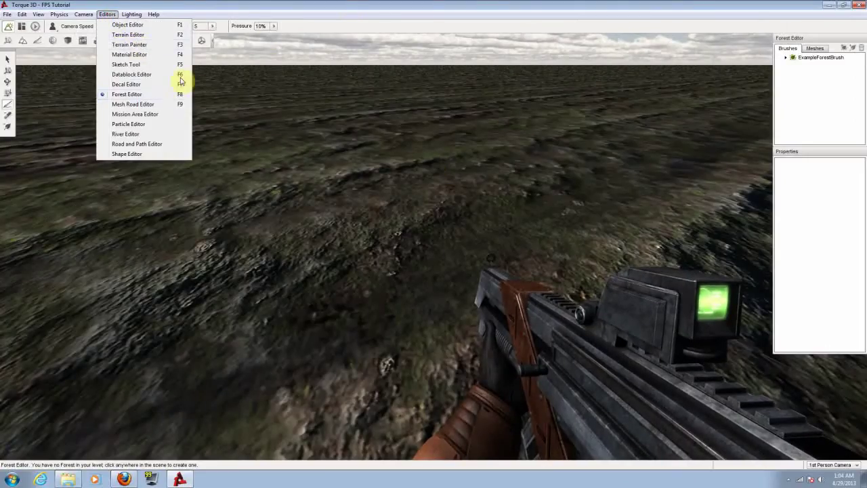
click(356, 6)
mouse_move(550, 181)
right_down()
mouse_move(467, 84)
mouse_move(413, 142)
right_up()
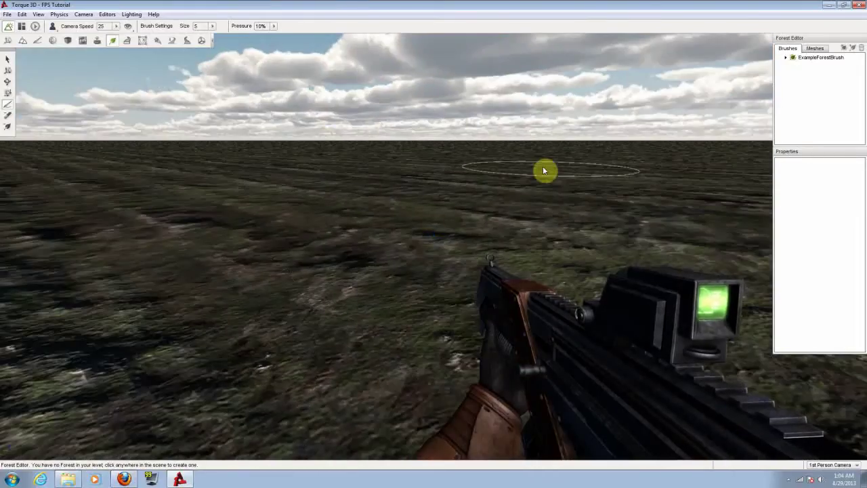
- Create a new terrain named terrain1 with a resolution of 512 and the Noise option
click(109, 14)
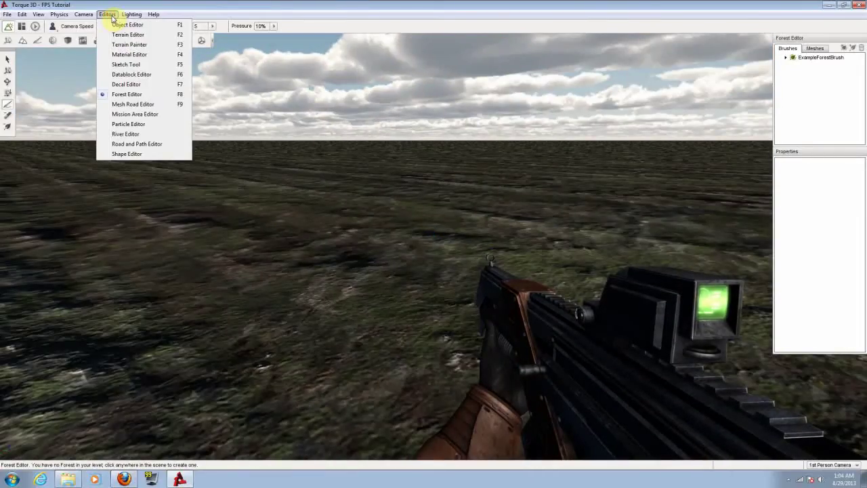
click(126, 34)
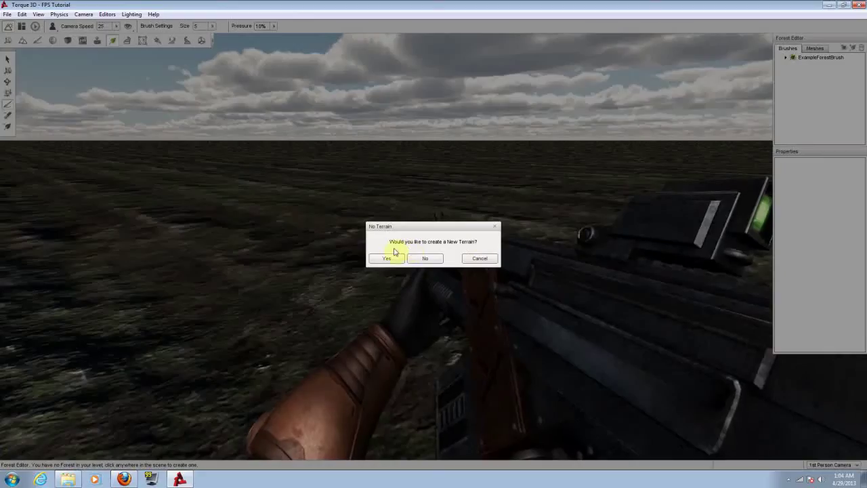
click(389, 258)
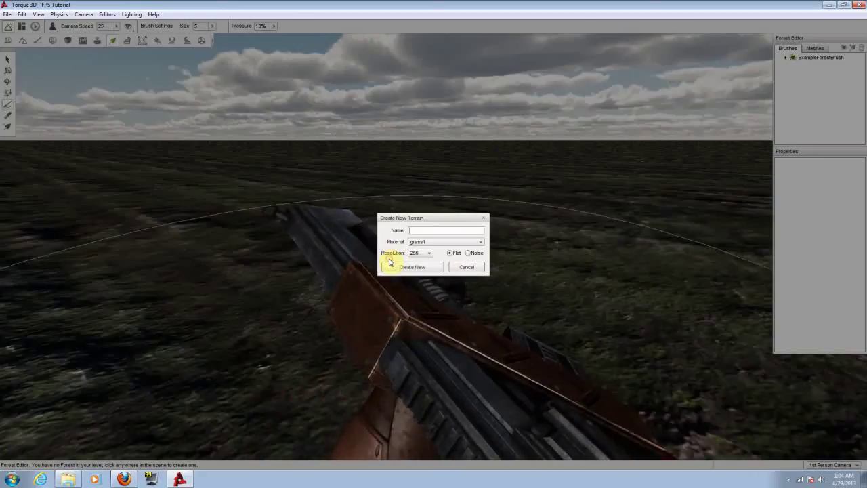
click(417, 230)
text(te)
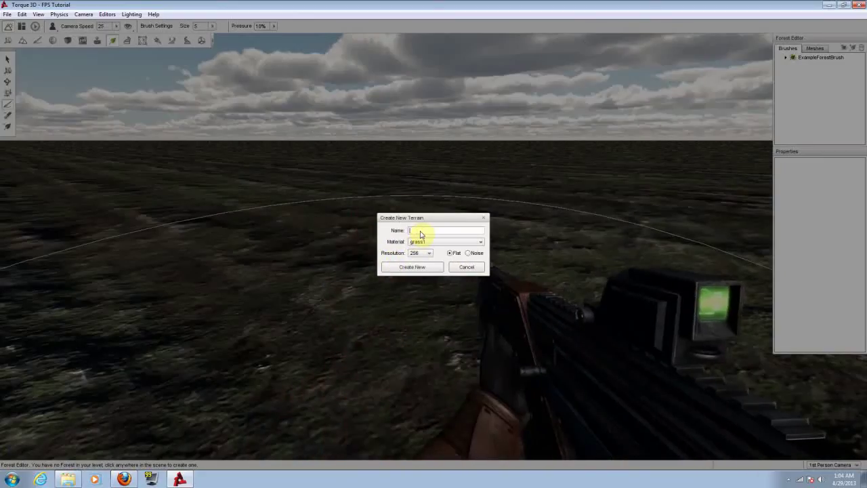
text(rrain1)
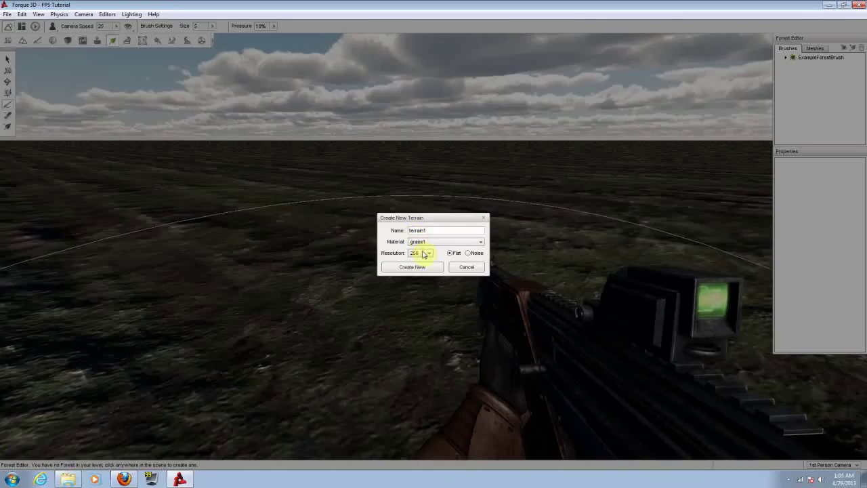
click(423, 254)
click(418, 269)
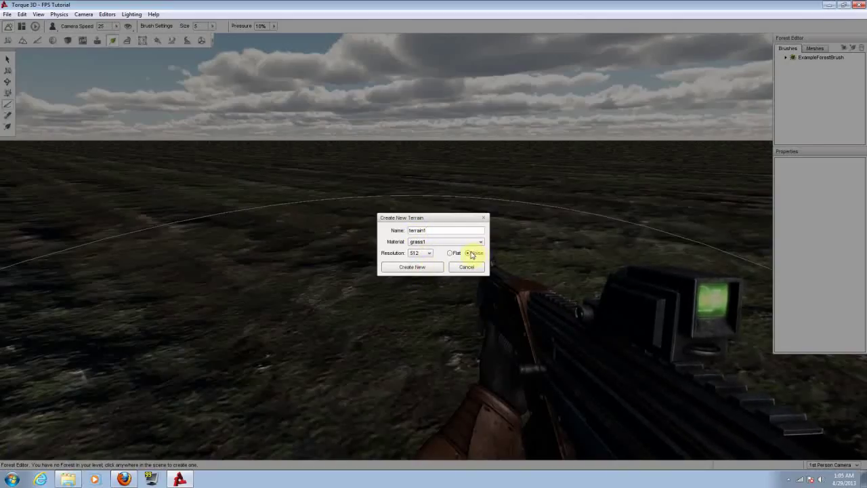
click(419, 271)
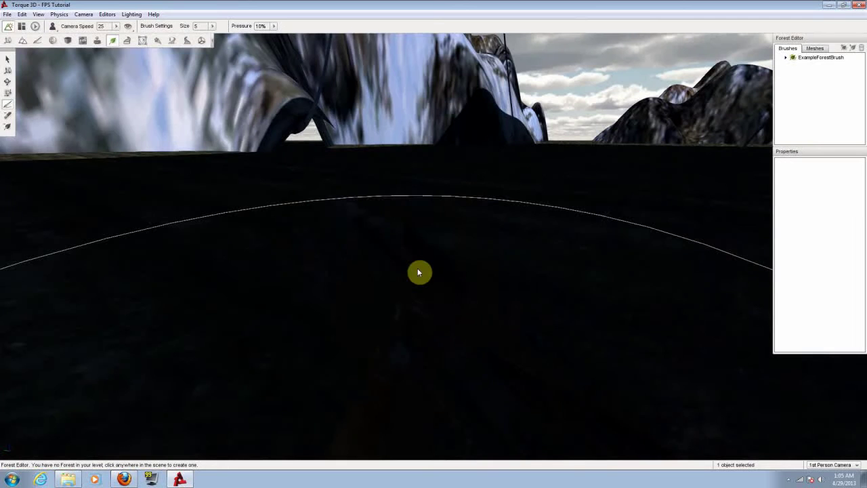
- Switch to the Free Camera and fly among the mountains of the new terrain
mouse_move(540, 163)
right_down()
mouse_move(603, 115)
mouse_move(657, 95)
mouse_move(684, 125)
mouse_move(657, 156)
mouse_move(491, 146)
mouse_move(454, 153)
mouse_move(369, 122)
mouse_move(368, 108)
right_up()
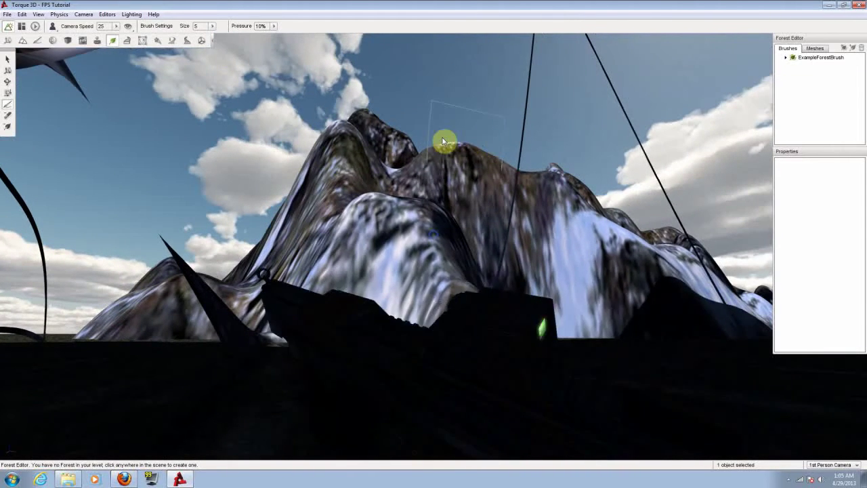
click(53, 26)
click(77, 41)
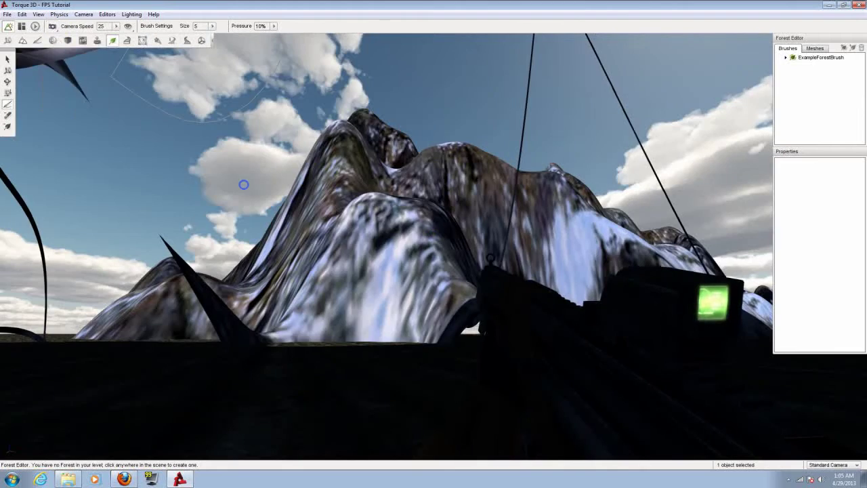
click(52, 25)
right_drag(406, 203, 217, 169)
key(w)
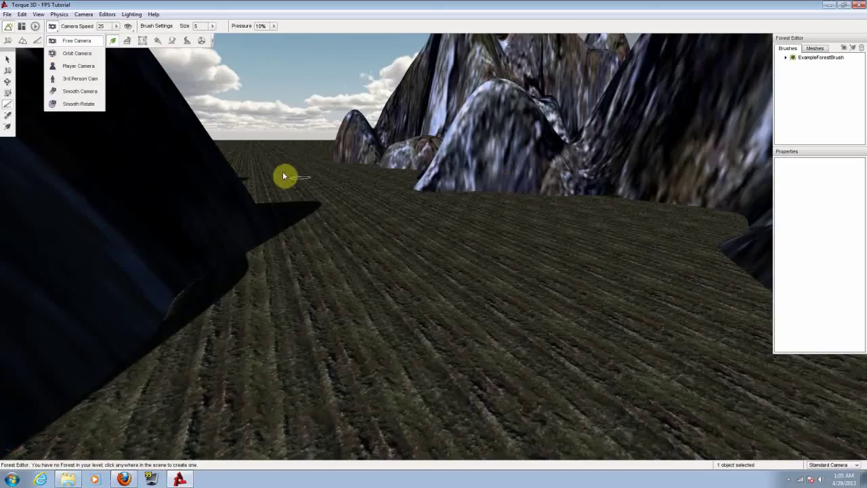
- Raise parts of the mountainsides in the Terrain Editor with Raise Height, using brush size 40 and height 1444.94
click(109, 17)
click(116, 35)
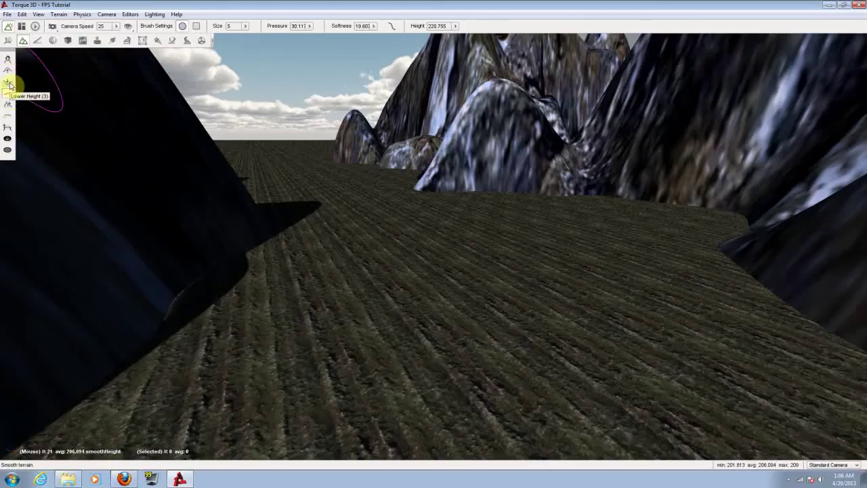
click(8, 70)
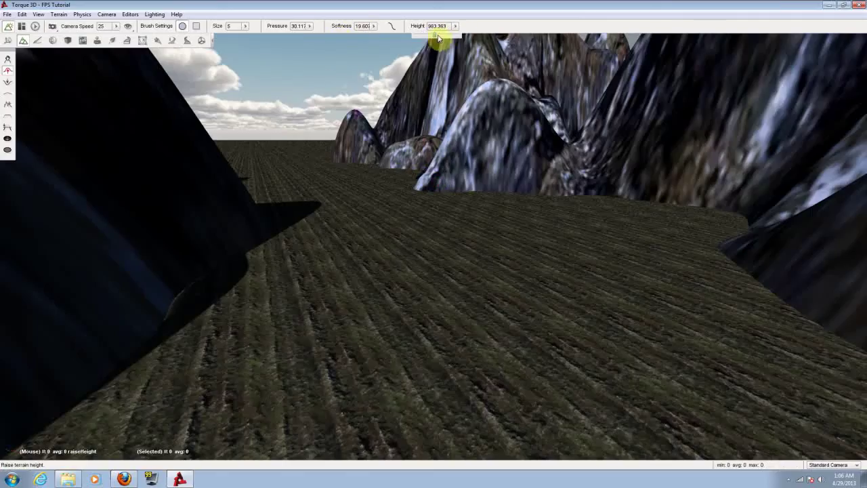
click(445, 35)
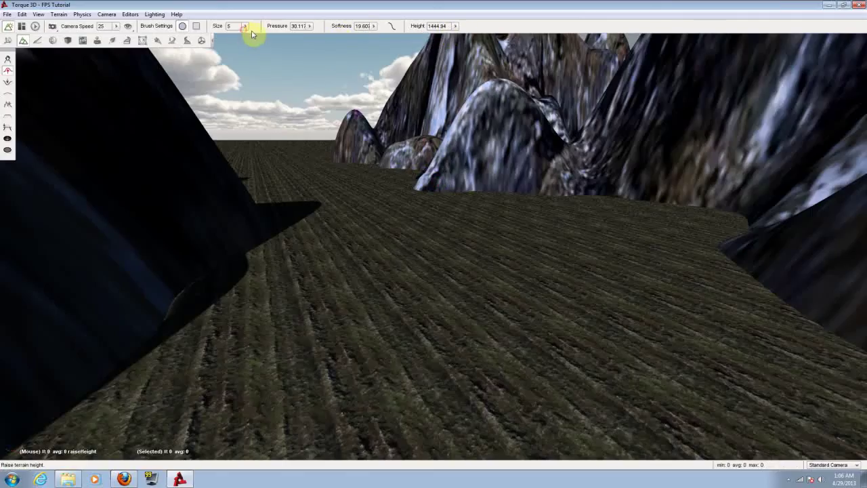
click(246, 25)
drag(216, 39, 271, 39)
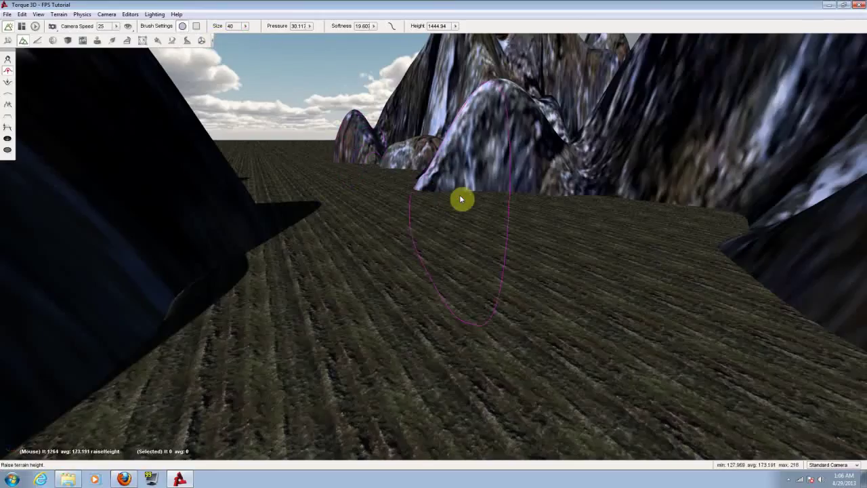
mouse_move(463, 191)
mouse_down()
mouse_move(454, 185)
mouse_move(512, 143)
mouse_move(606, 169)
mouse_move(573, 172)
mouse_move(582, 172)
mouse_move(555, 219)
mouse_move(580, 164)
mouse_move(556, 206)
mouse_move(573, 178)
mouse_move(575, 193)
mouse_move(607, 167)
mouse_move(593, 176)
mouse_move(608, 155)
mouse_move(604, 138)
mouse_move(708, 38)
mouse_move(700, 120)
mouse_up()
mouse_move(700, 119)
right_down()
mouse_move(716, 68)
mouse_move(725, 140)
mouse_move(724, 127)
mouse_move(705, 120)
right_up()
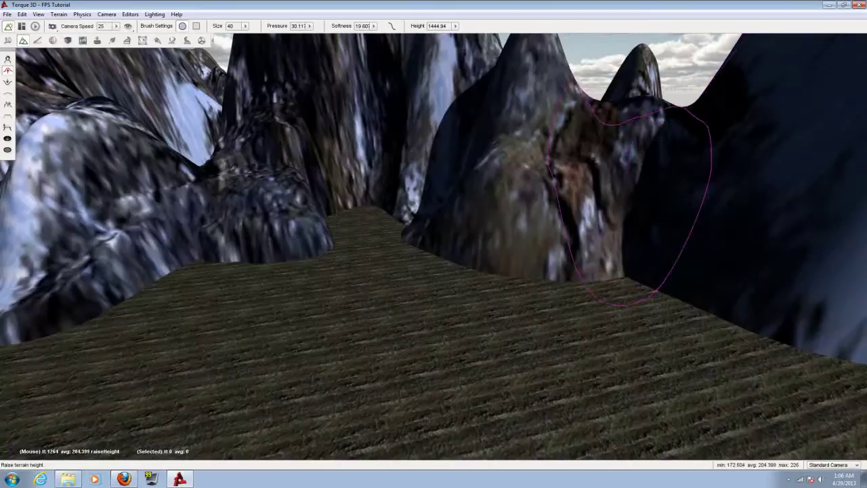
drag(400, 217, 369, 223)
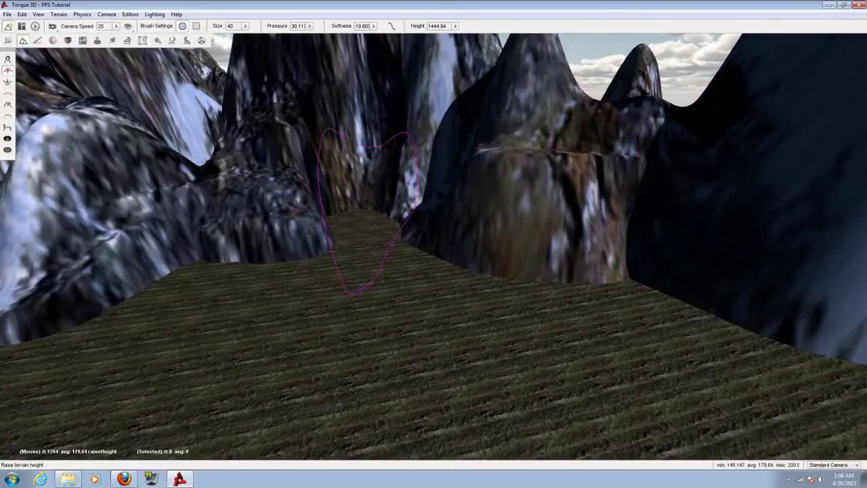
- Lower the rocky hill beside the grass plain with Lower Height, and smooth the surrounding slopes with the Smooth brush
click(5, 83)
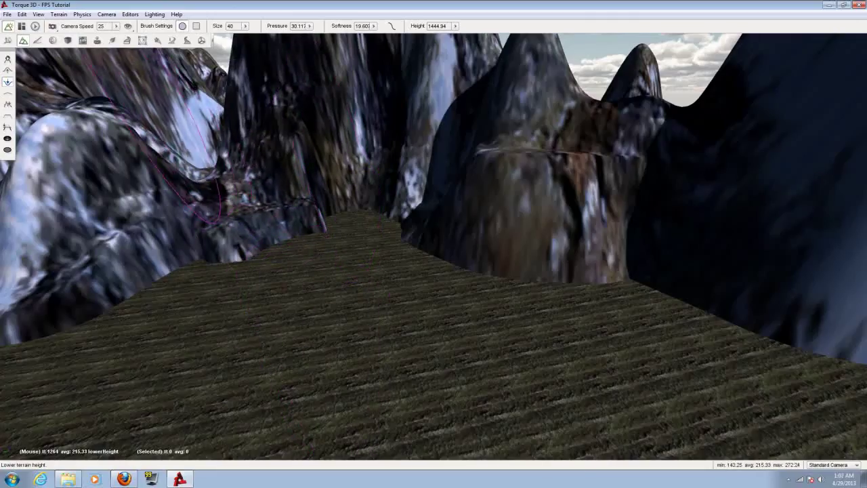
mouse_move(125, 132)
mouse_down()
mouse_move(72, 183)
mouse_move(58, 227)
mouse_up()
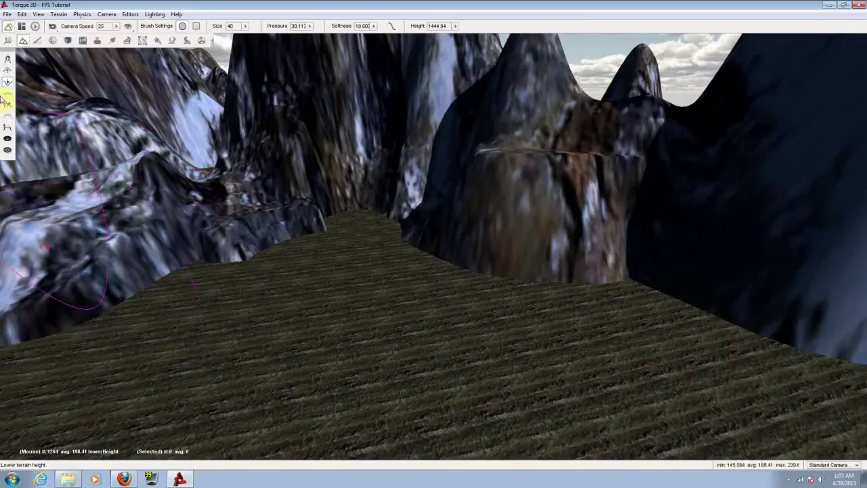
click(5, 95)
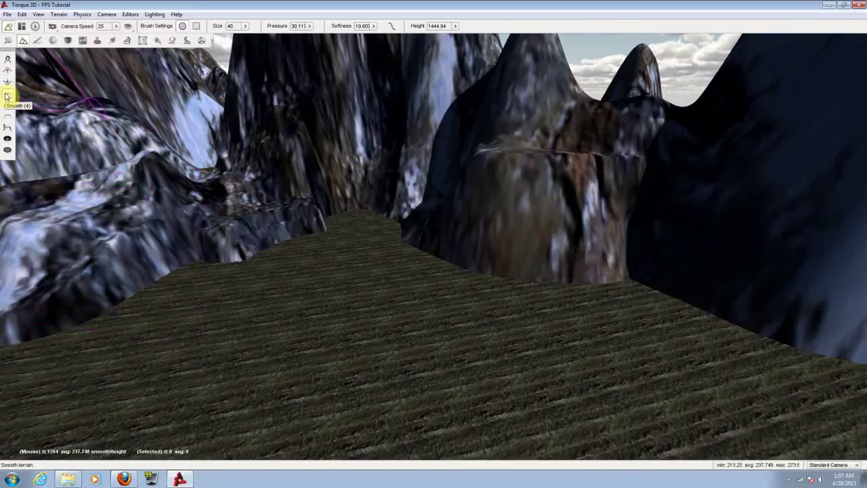
right_drag(151, 156, 122, 156)
mouse_move(150, 156)
mouse_down()
mouse_move(280, 183)
mouse_move(332, 143)
mouse_move(251, 193)
mouse_move(430, 175)
mouse_move(325, 227)
mouse_move(158, 248)
mouse_move(428, 186)
mouse_move(339, 244)
mouse_up()
key(w)
right_drag(339, 244, 294, 215)
right_drag(395, 259, 413, 265)
key(w)
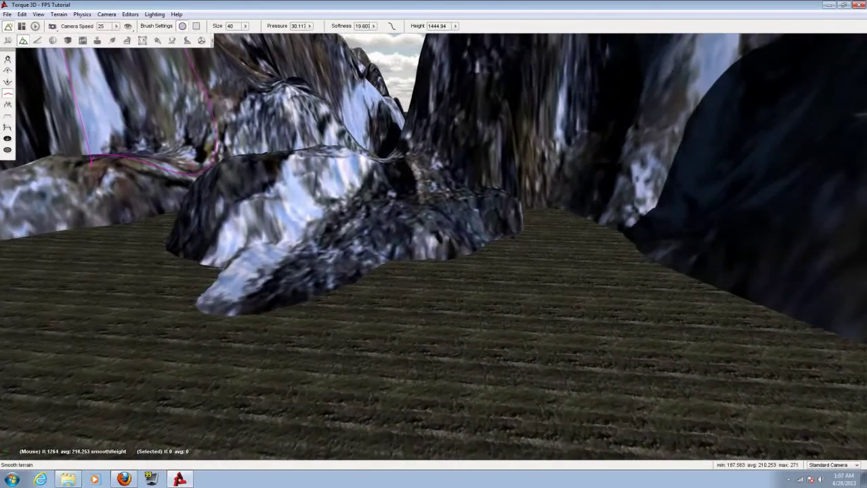
key(s)
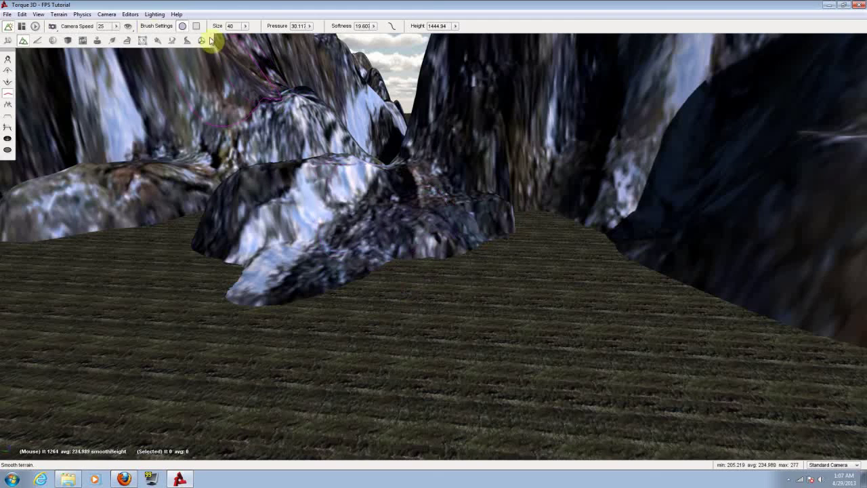
- Open the Forest Editor and select ExampleElement under ExampleForestBrush
click(130, 15)
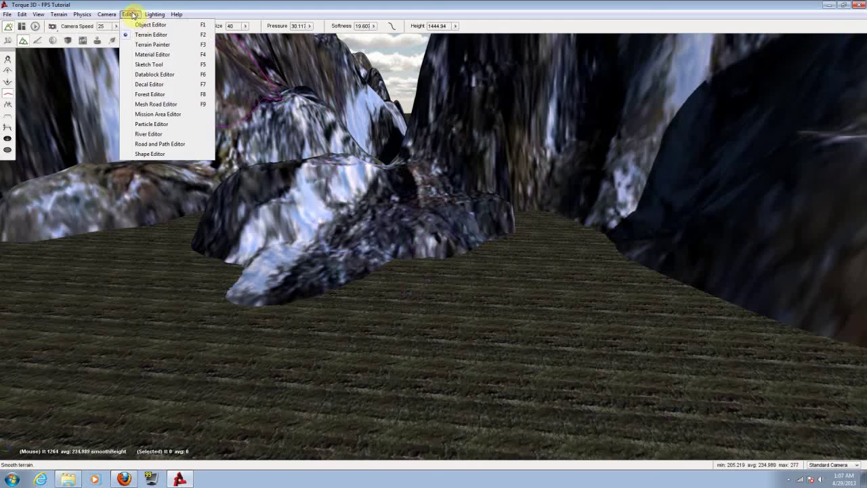
click(154, 97)
mouse_move(438, 240)
right_down()
mouse_move(552, 271)
mouse_move(467, 220)
mouse_move(424, 257)
mouse_move(460, 261)
right_up()
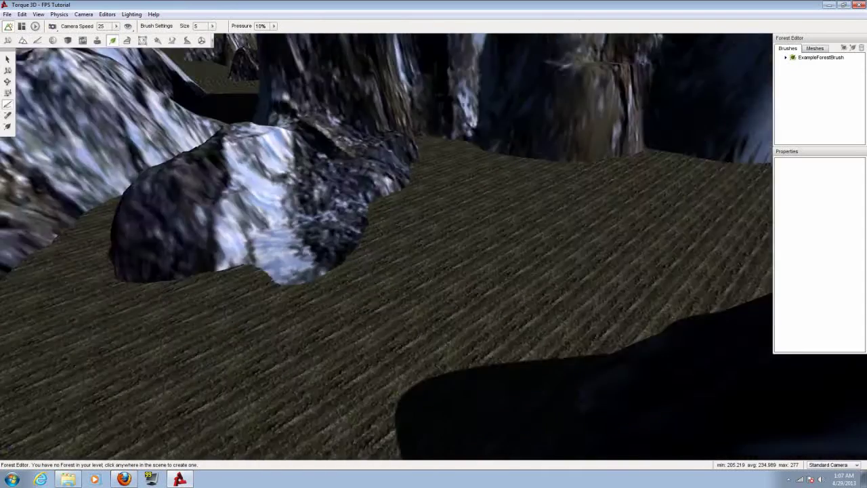
right_drag(409, 252, 367, 194)
click(800, 60)
click(786, 57)
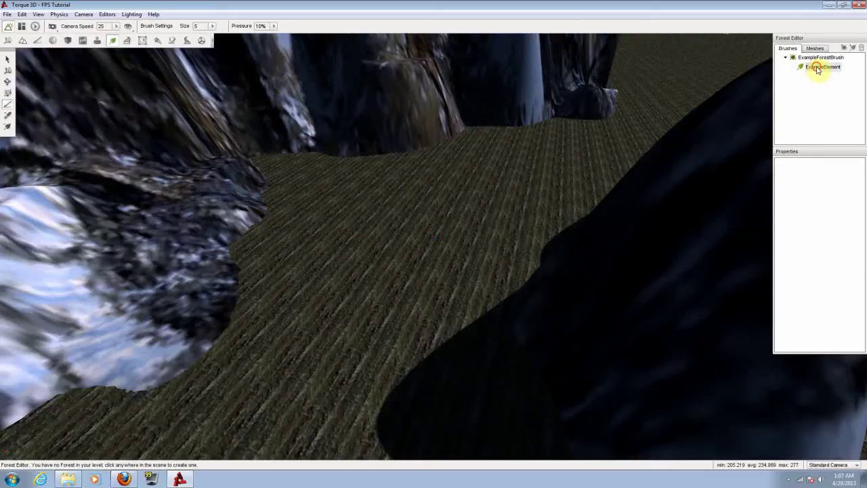
click(817, 67)
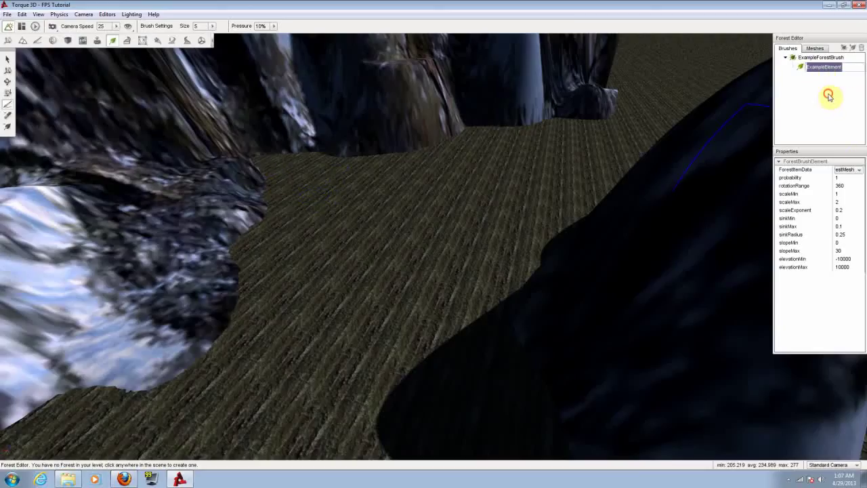
click(801, 89)
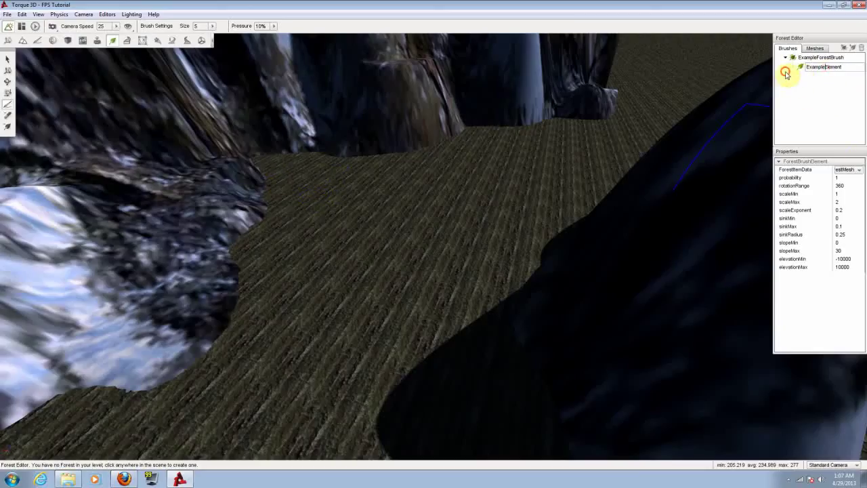
click(819, 69)
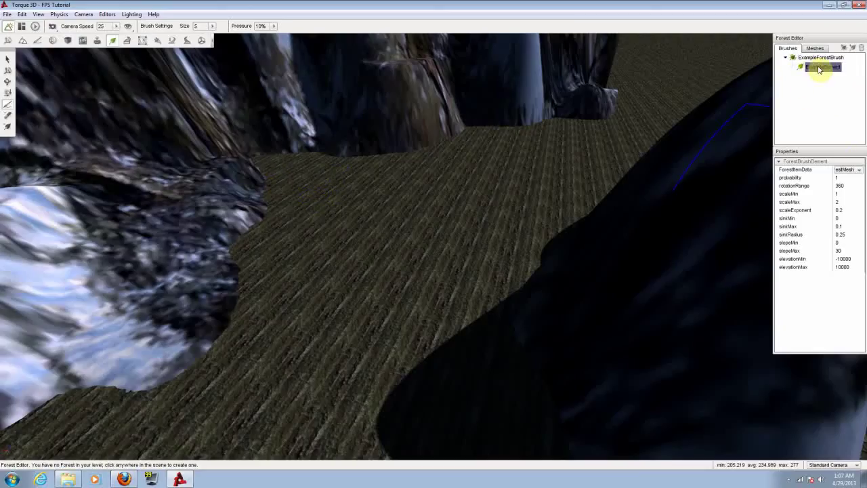
click(808, 87)
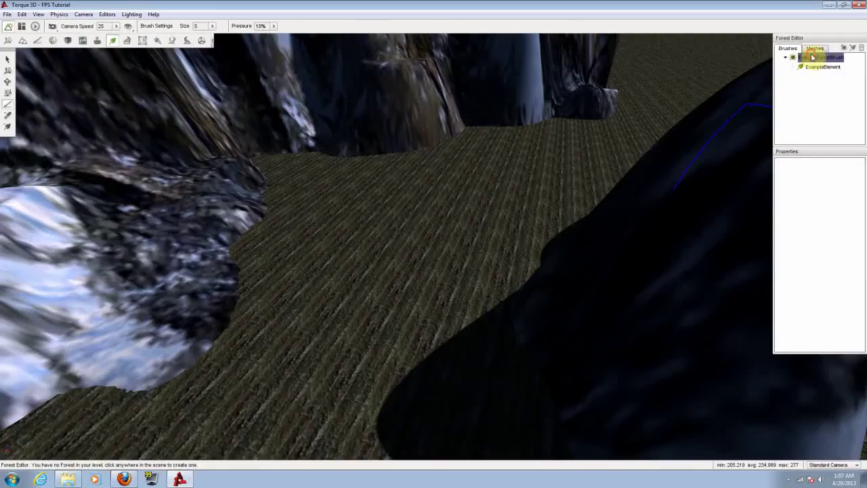
click(820, 69)
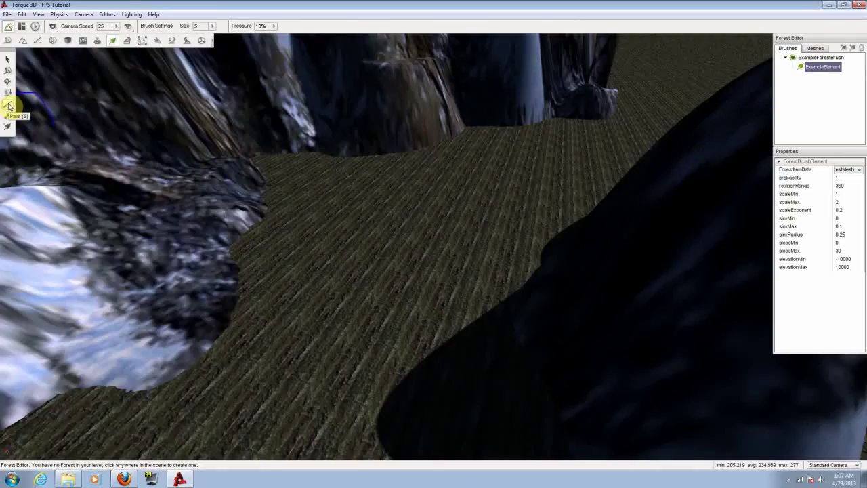
- Choose the forest Paint tool with brush size 40 and add a Forest object to the mission
click(6, 106)
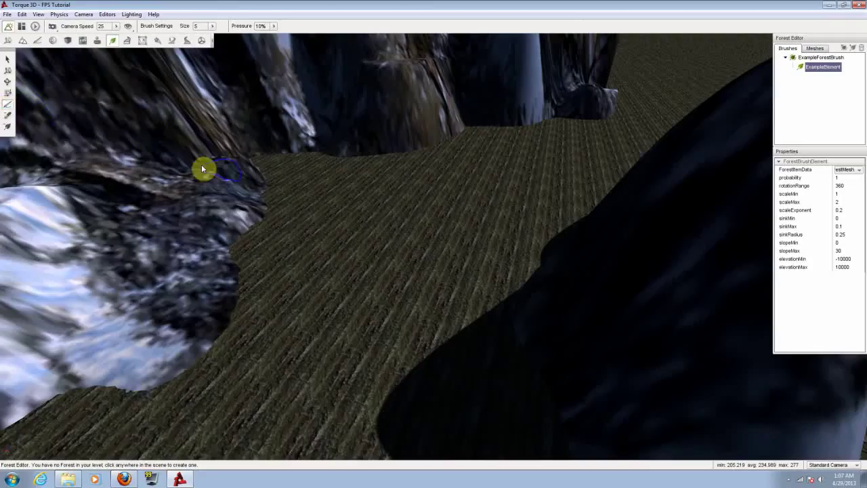
click(212, 27)
drag(183, 39, 284, 42)
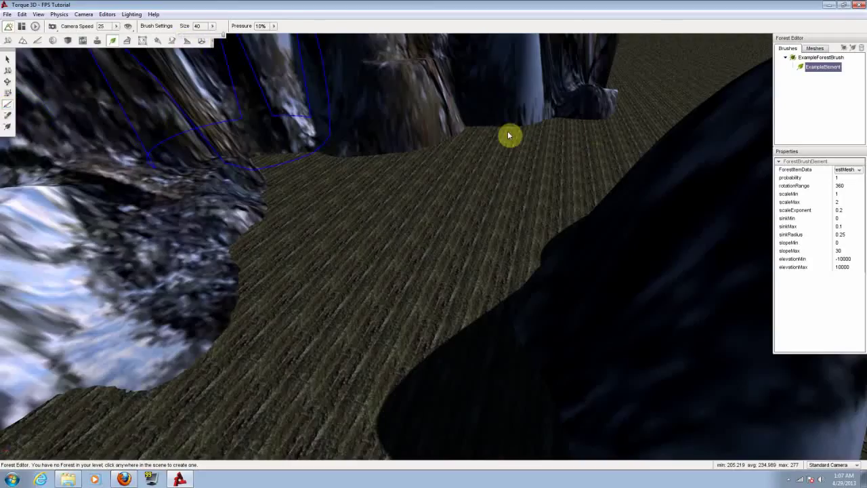
click(613, 133)
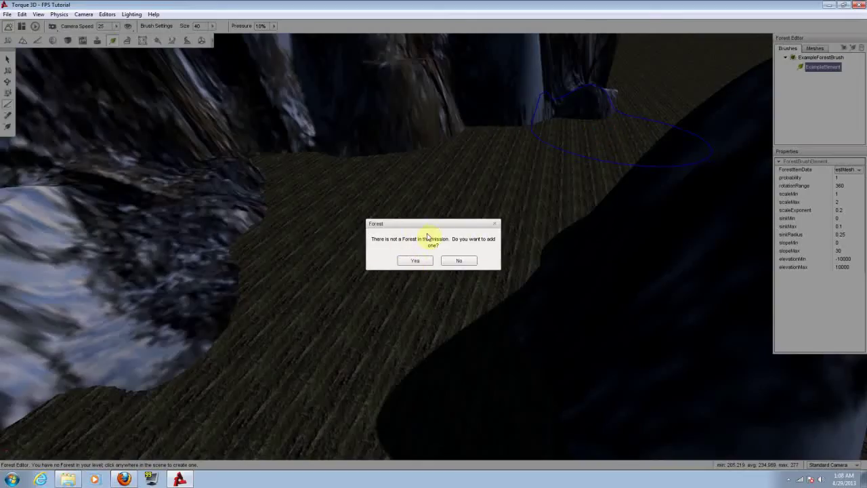
click(420, 262)
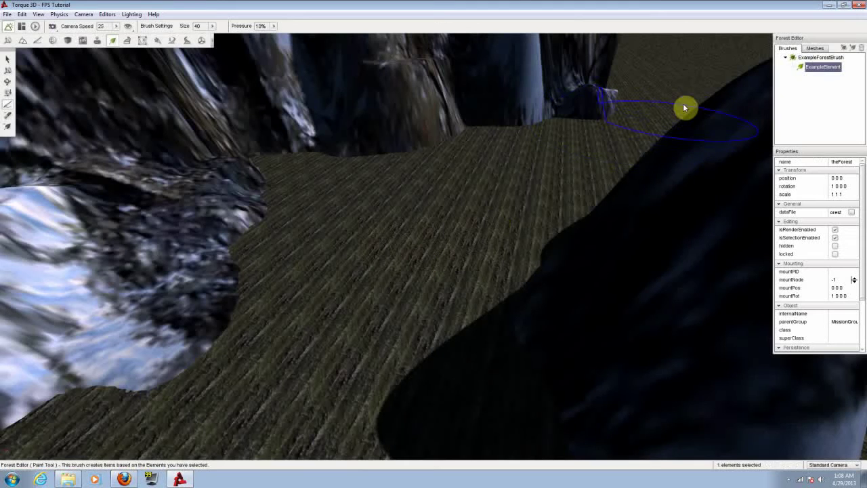
- Paint ExampleElement trees across the grass plain and over the rocky hill between the mountains
mouse_move(677, 109)
mouse_down()
mouse_move(291, 156)
mouse_move(475, 196)
mouse_move(515, 284)
mouse_move(325, 319)
mouse_move(419, 398)
mouse_up()
mouse_move(418, 398)
right_down()
mouse_move(352, 352)
mouse_move(346, 380)
mouse_move(341, 365)
right_up()
mouse_move(341, 309)
mouse_down()
mouse_move(129, 267)
mouse_move(169, 326)
mouse_move(224, 292)
mouse_move(257, 338)
mouse_move(170, 380)
mouse_move(230, 291)
mouse_move(322, 261)
mouse_move(399, 206)
mouse_move(416, 172)
mouse_move(356, 224)
mouse_move(264, 362)
mouse_move(277, 348)
mouse_up()
mouse_move(332, 296)
right_down()
mouse_move(399, 315)
mouse_move(334, 300)
right_up()
mouse_move(244, 245)
mouse_down()
mouse_move(271, 223)
mouse_move(352, 347)
mouse_up()
right_drag(352, 348, 352, 348)
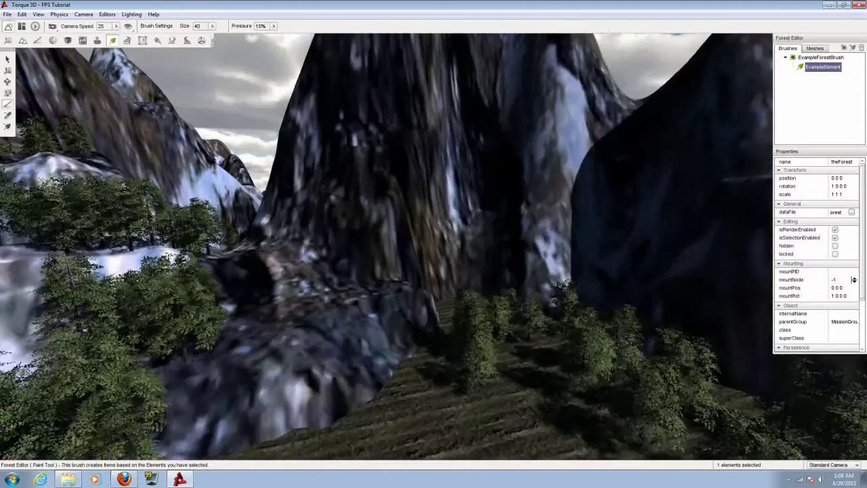
- Open the Terrain Painter and set the detail distance of the grass1 terrain material to 20
key(w)
right_drag(434, 244, 366, 311)
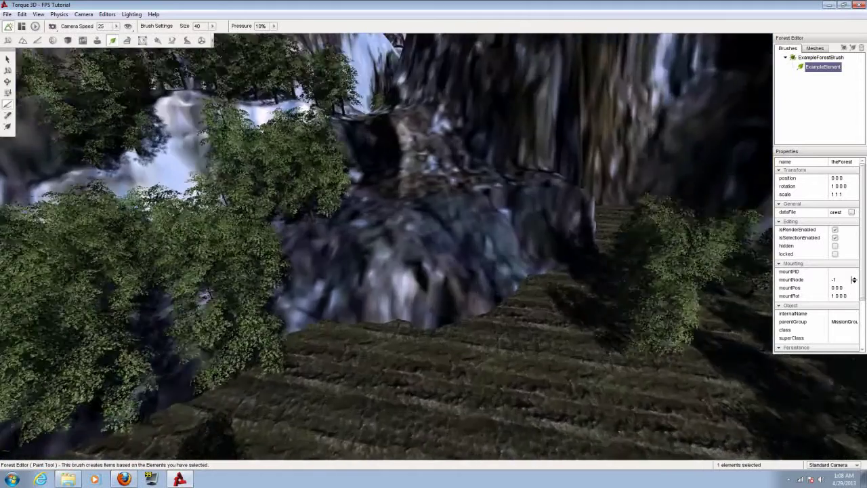
key(w)
right_drag(434, 244, 461, 163)
key(s)
key(s)
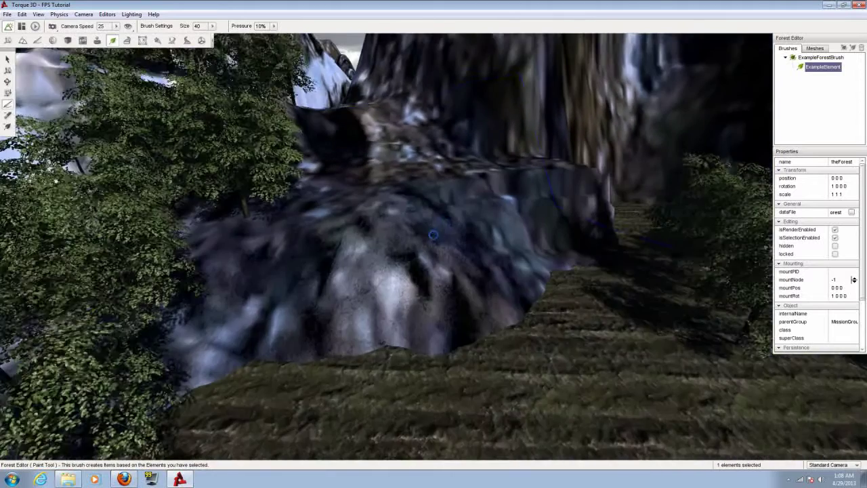
click(108, 14)
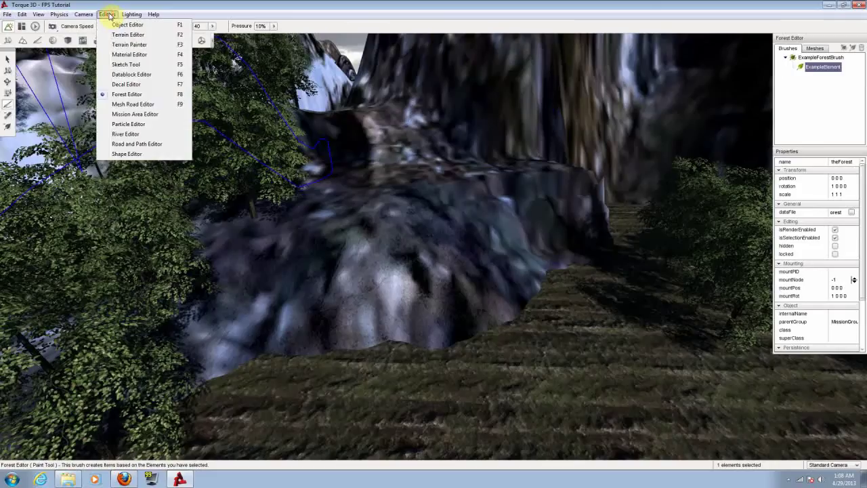
click(153, 45)
double_click(800, 168)
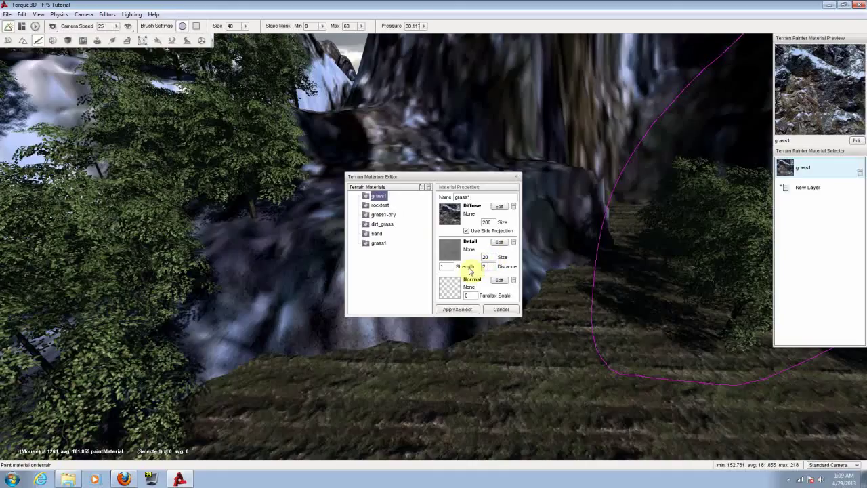
click(472, 312)
- Fly around the plain and trees to examine the terrain's detail texture from different distances
mouse_move(536, 285)
right_down()
mouse_move(582, 285)
mouse_move(522, 285)
mouse_move(535, 285)
mouse_move(539, 162)
mouse_move(527, 175)
mouse_move(525, 205)
mouse_move(531, 177)
mouse_move(539, 210)
mouse_move(565, 209)
mouse_move(603, 237)
mouse_move(600, 203)
mouse_move(610, 231)
mouse_move(589, 204)
mouse_move(561, 201)
mouse_move(284, 211)
mouse_move(216, 200)
mouse_move(195, 186)
mouse_move(162, 204)
mouse_move(241, 196)
right_up()
key(w)
key(s)
key(w)
key(w)
key(s)
key(s)
key(w)
key(w)
key(s)
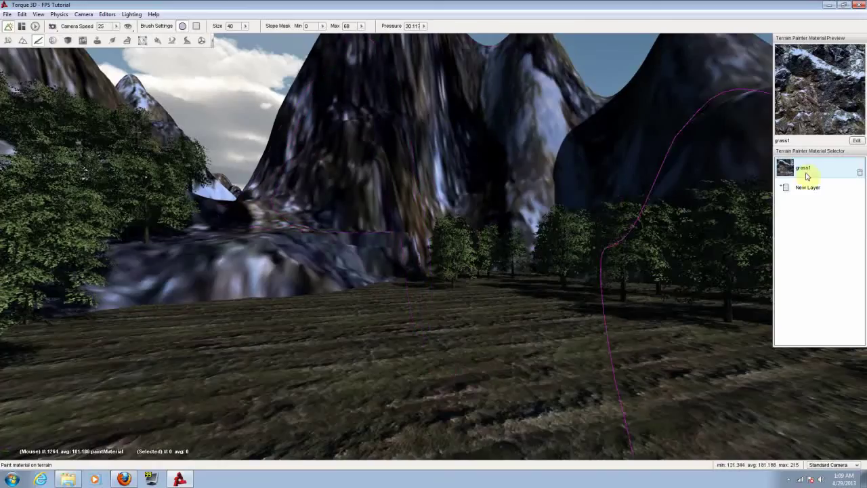
- Replace the diffuse texture of the grass1 terrain material with the grass1 image and apply it
double_click(808, 172)
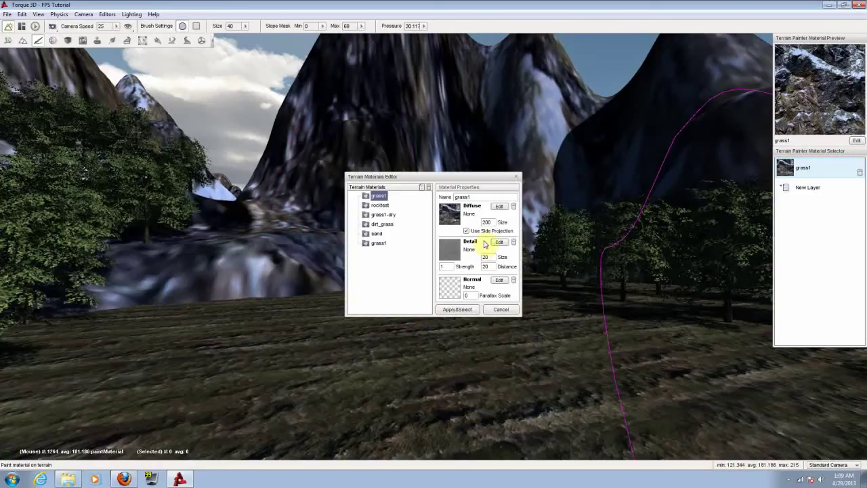
click(498, 206)
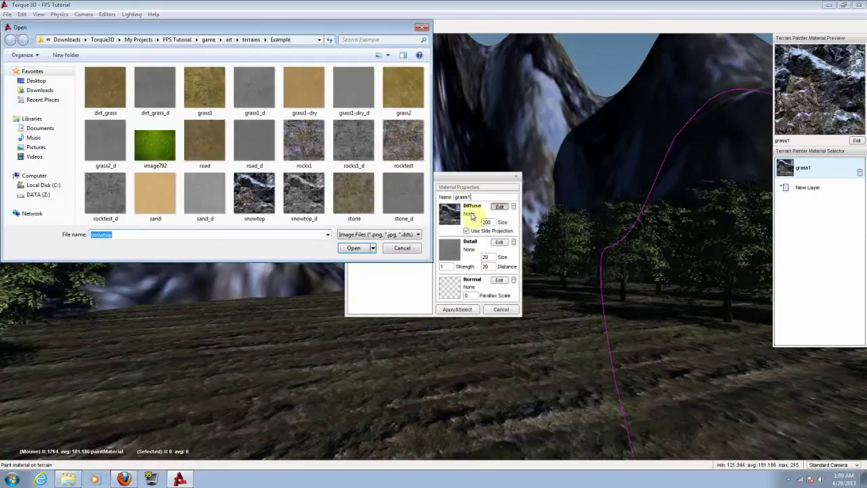
click(204, 86)
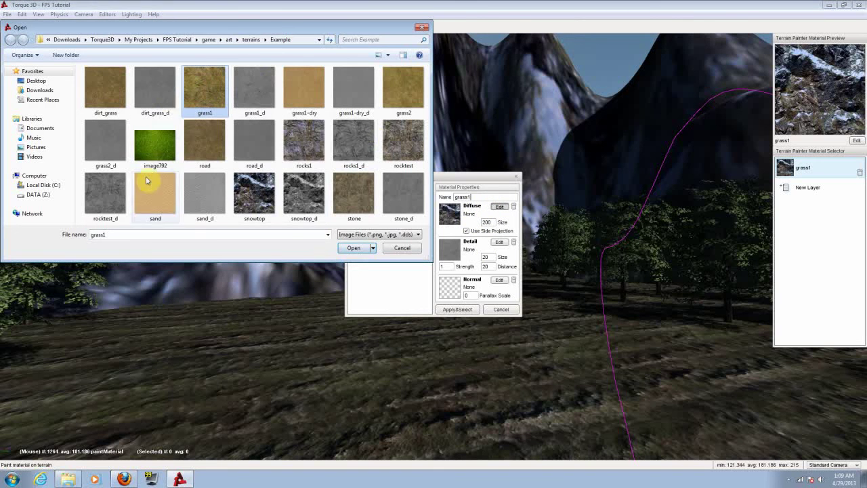
click(365, 248)
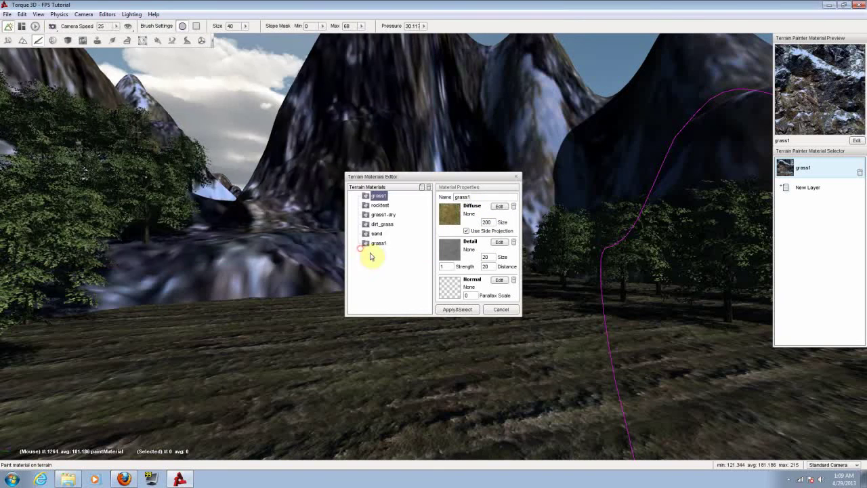
click(459, 309)
- Fly out over the forest to examine the retextured mountains from a distance
right_drag(693, 271, 603, 187)
key(w)
key(w)
key(s)
key(s)
key(s)
key(w)
key(s)
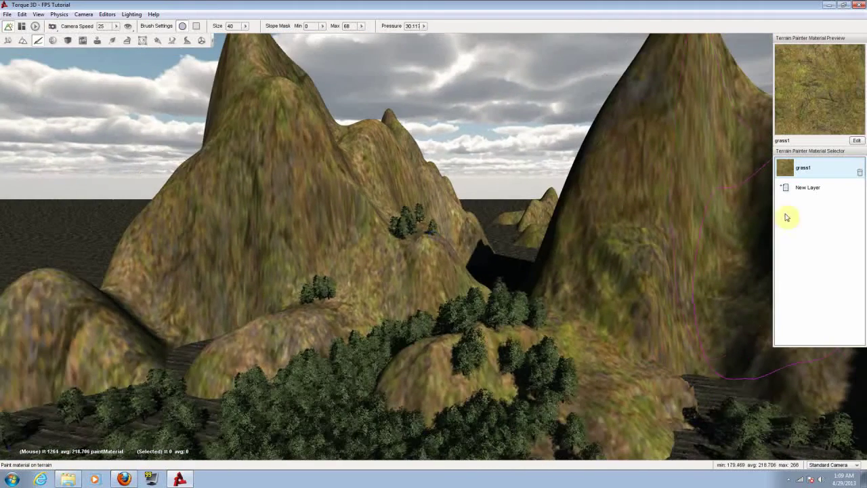
- Assign the snowtop image as the rocktest material's diffuse texture and apply rocktest as a terrain paint layer
double_click(794, 177)
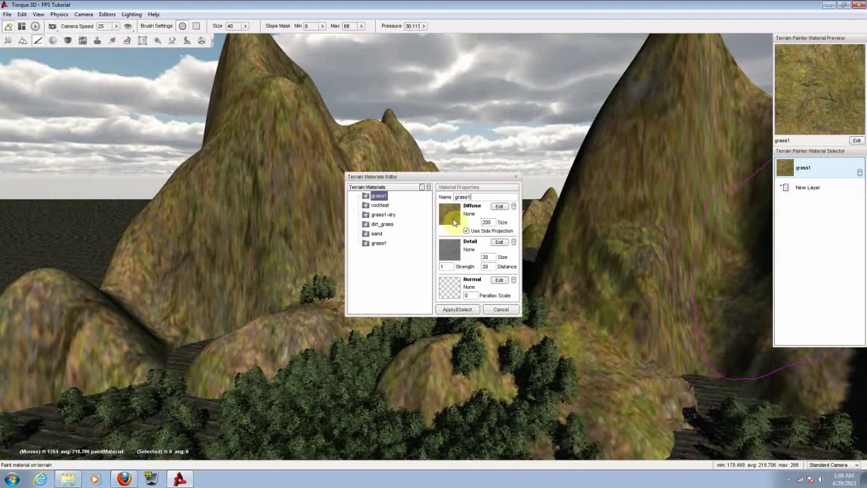
click(380, 205)
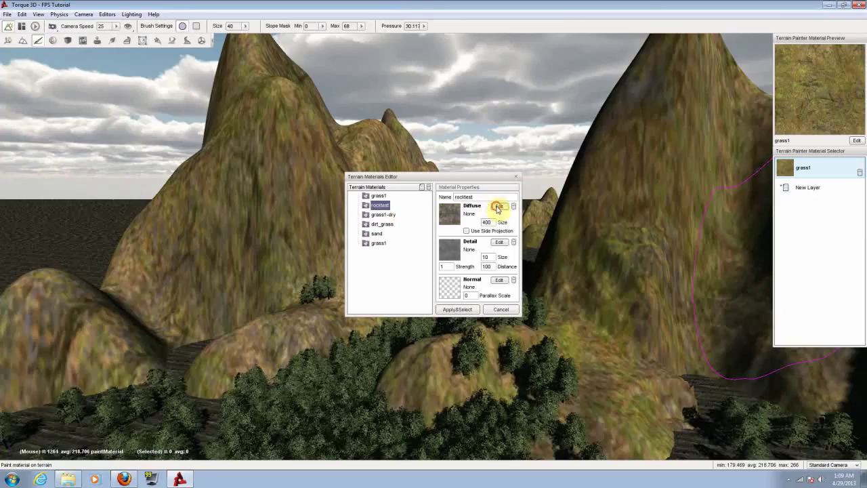
click(498, 207)
click(304, 194)
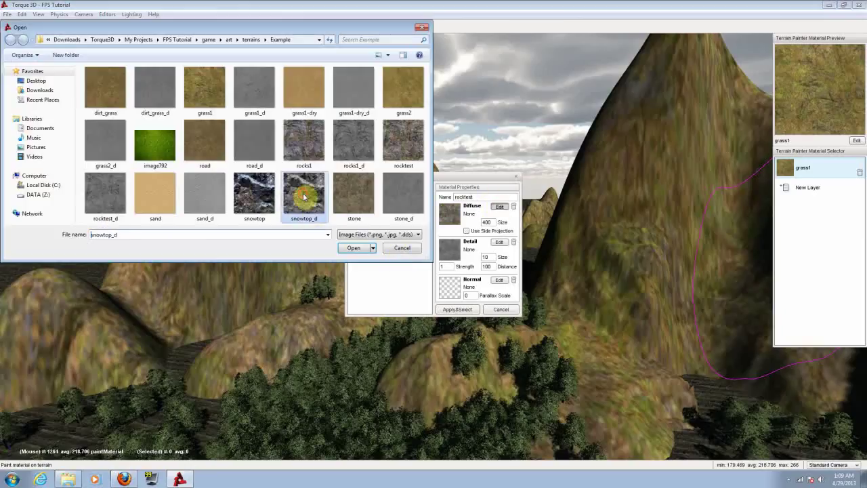
click(270, 204)
click(352, 248)
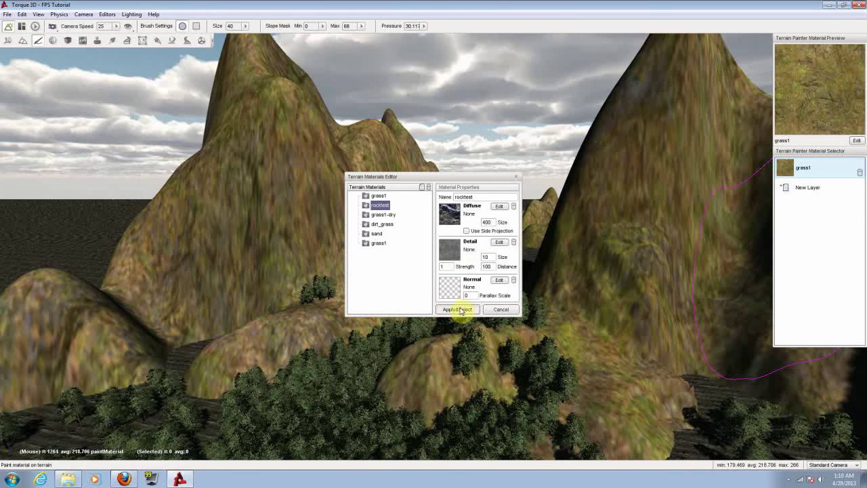
click(461, 311)
- Paint rocktest patches on the large mountain, the ridge at its foot and the neighbouring peaks with brush size 40
mouse_move(512, 260)
right_down()
mouse_move(467, 220)
mouse_move(542, 203)
mouse_move(583, 267)
mouse_move(529, 247)
mouse_move(547, 268)
mouse_move(559, 312)
right_up()
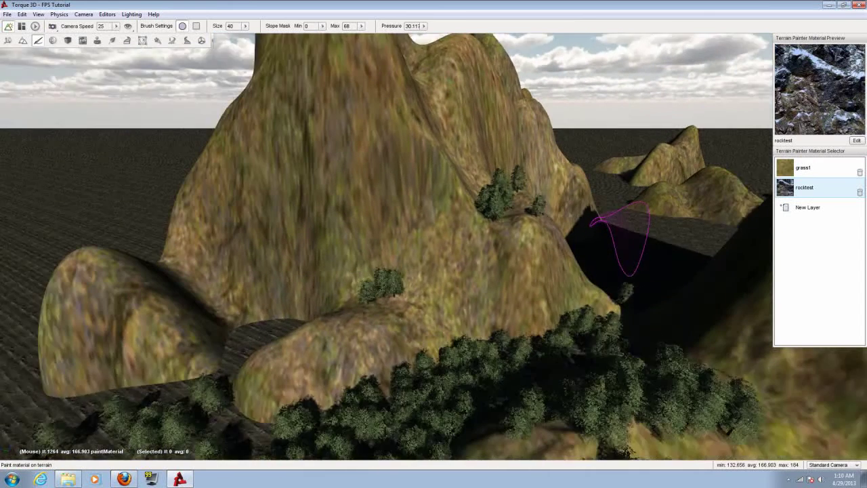
right_drag(619, 237, 468, 215)
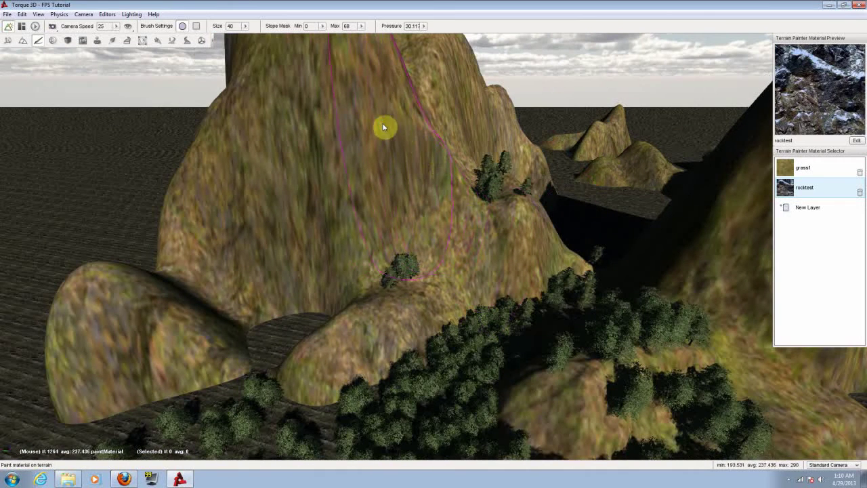
drag(383, 128, 274, 127)
drag(330, 113, 369, 51)
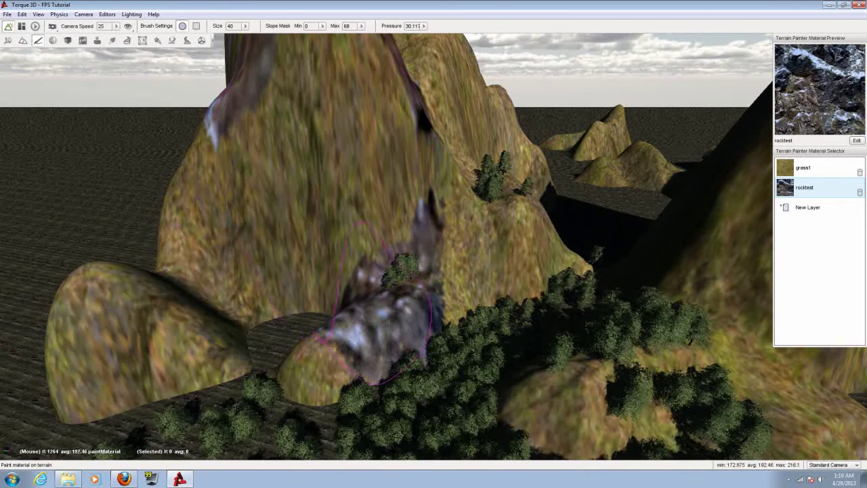
click(476, 187)
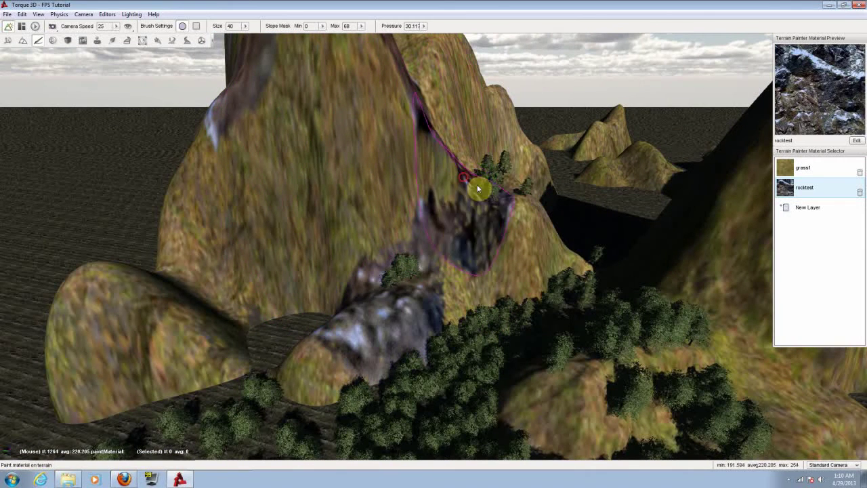
mouse_move(477, 188)
mouse_down()
mouse_move(534, 214)
mouse_move(527, 209)
mouse_up()
mouse_move(599, 237)
right_down()
mouse_move(608, 237)
mouse_move(580, 228)
right_up()
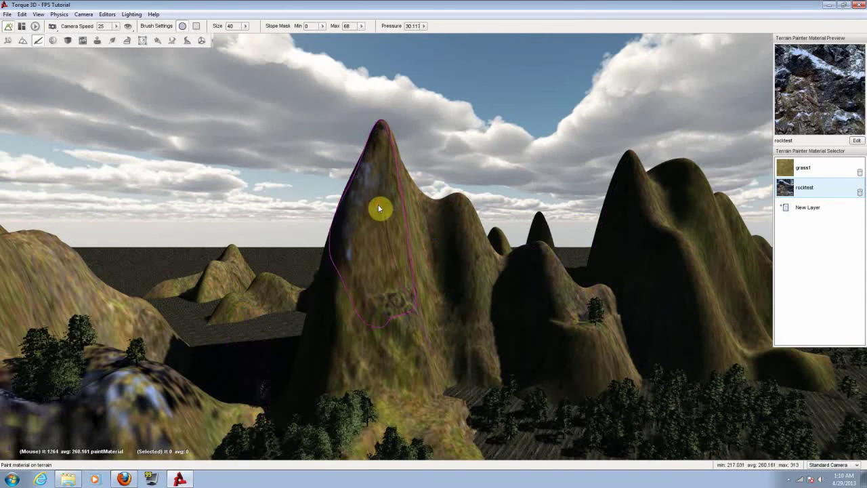
mouse_move(379, 209)
mouse_down()
mouse_move(435, 205)
mouse_move(533, 232)
mouse_move(544, 269)
mouse_move(546, 252)
mouse_move(586, 266)
mouse_move(604, 290)
mouse_move(619, 290)
mouse_move(654, 258)
mouse_move(666, 217)
mouse_move(630, 180)
mouse_move(632, 240)
mouse_move(701, 231)
mouse_up()
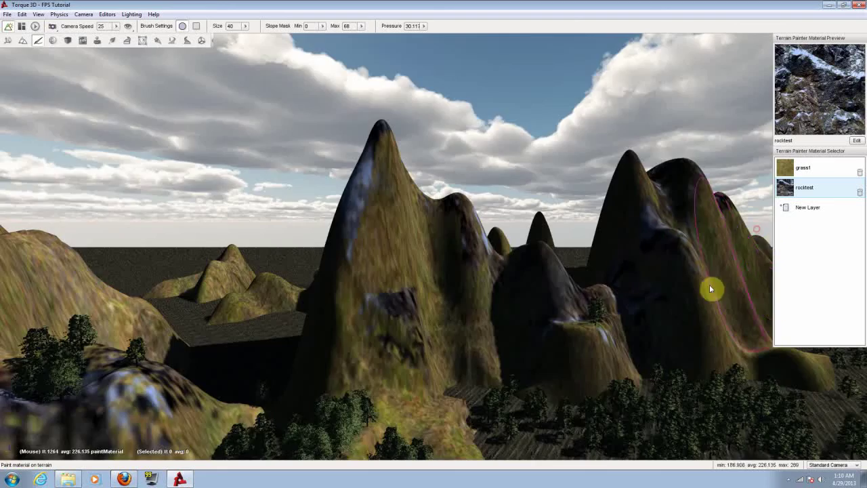
- Paint rocktest patches over the small grassy hill in the middle of the forest and the slopes beside it
mouse_move(711, 289)
right_down()
mouse_move(630, 308)
mouse_move(677, 339)
mouse_move(662, 344)
right_up()
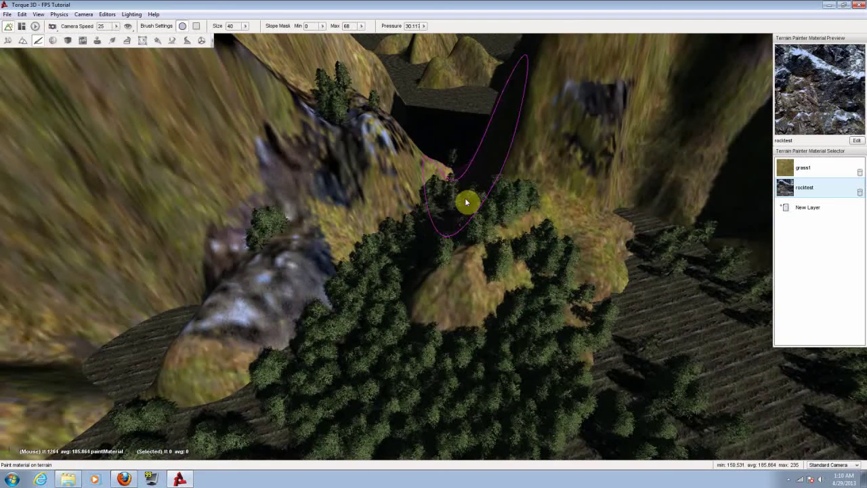
click(483, 235)
mouse_move(482, 234)
mouse_down()
mouse_move(470, 258)
mouse_move(561, 224)
mouse_up()
right_drag(560, 220, 546, 209)
mouse_move(515, 192)
mouse_down()
mouse_move(474, 199)
mouse_move(409, 180)
mouse_move(451, 192)
mouse_move(463, 217)
mouse_up()
mouse_move(463, 216)
right_down()
mouse_move(535, 278)
mouse_move(533, 254)
right_up()
drag(533, 253, 534, 194)
mouse_move(527, 239)
right_down()
mouse_move(488, 223)
mouse_move(496, 221)
mouse_move(493, 193)
mouse_move(468, 182)
mouse_move(474, 197)
mouse_move(460, 197)
mouse_move(510, 239)
right_up()
key(w)
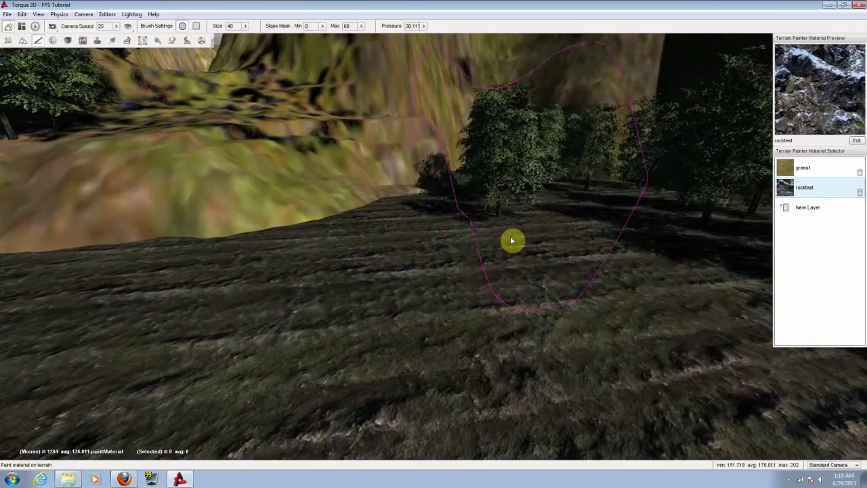
- Switch to the player camera and leave the world editor to play-test the level in first person
click(52, 26)
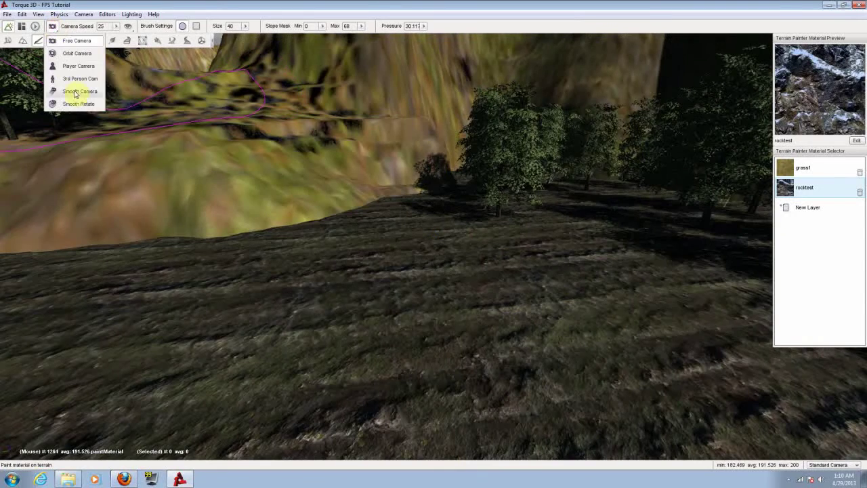
click(74, 66)
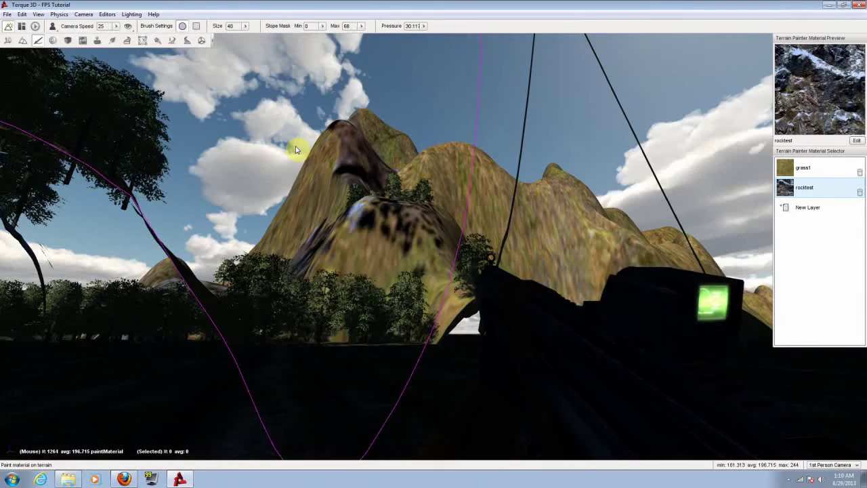
key(F11)
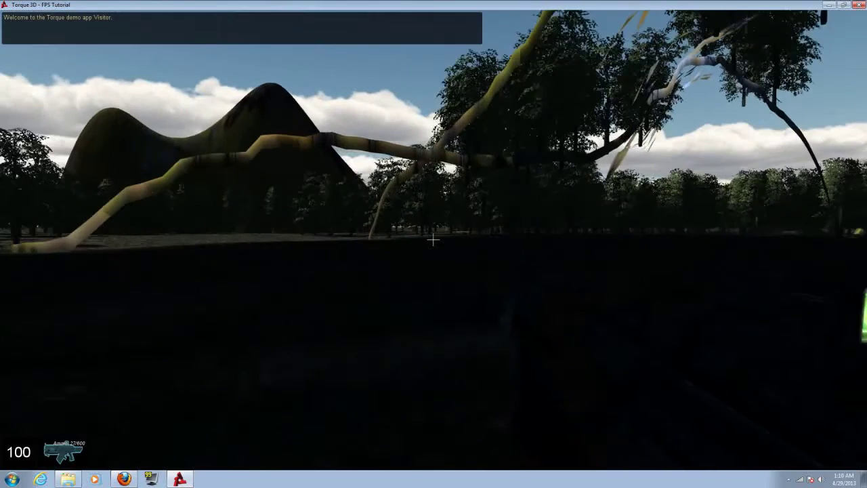
- Walk through the clearing and the forest to examine the trees, ground and painted mountains at player height, and return to the world editor
key(w)
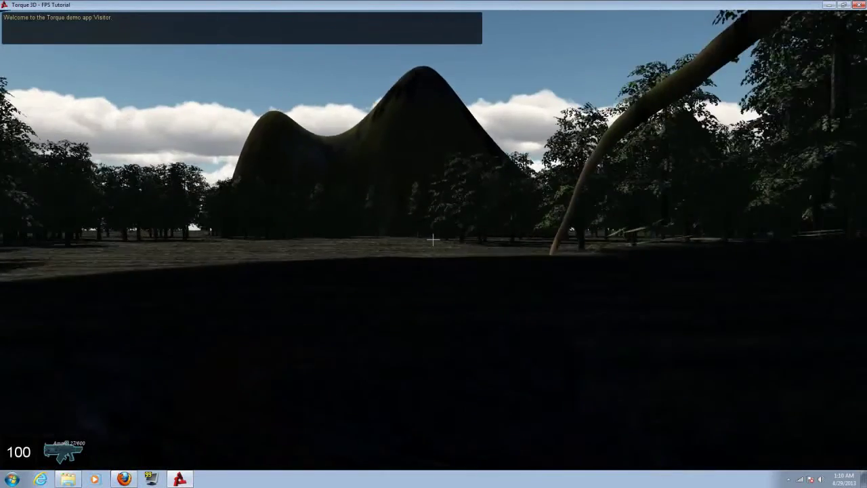
key(w)
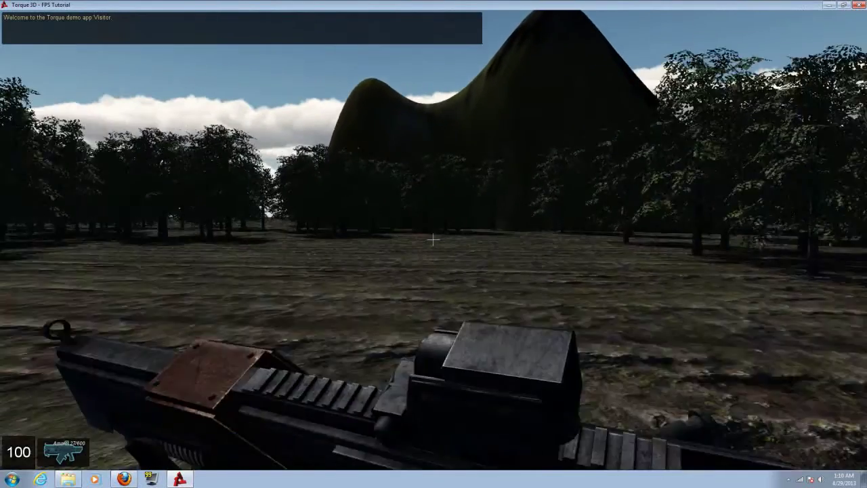
key(w)
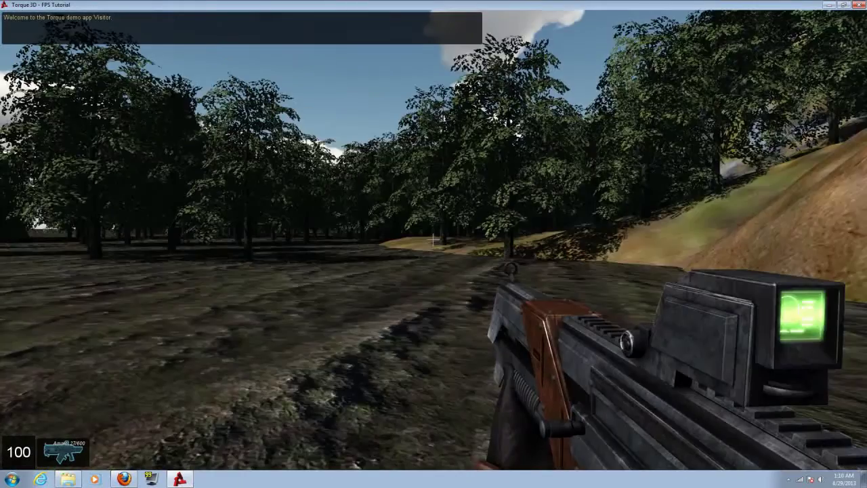
key(w)
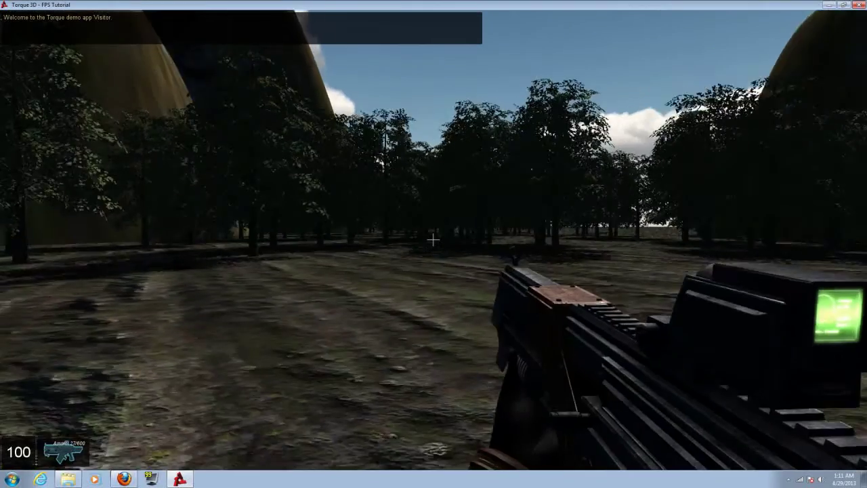
key(w)
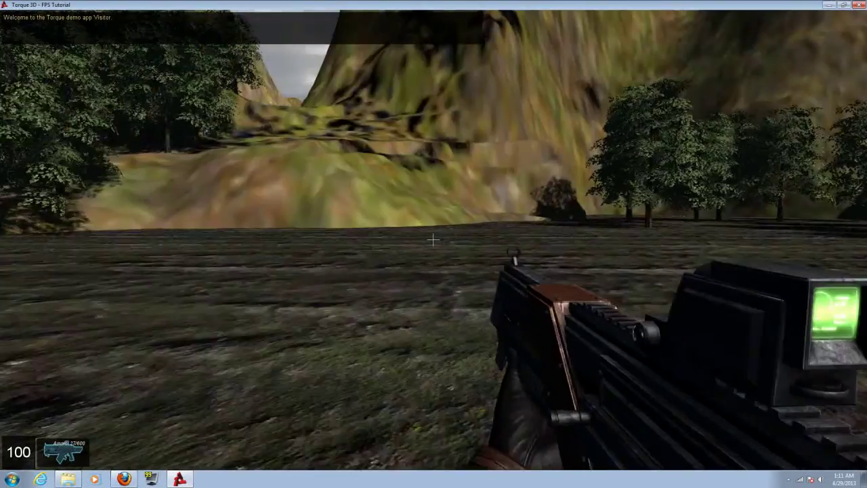
key(w)
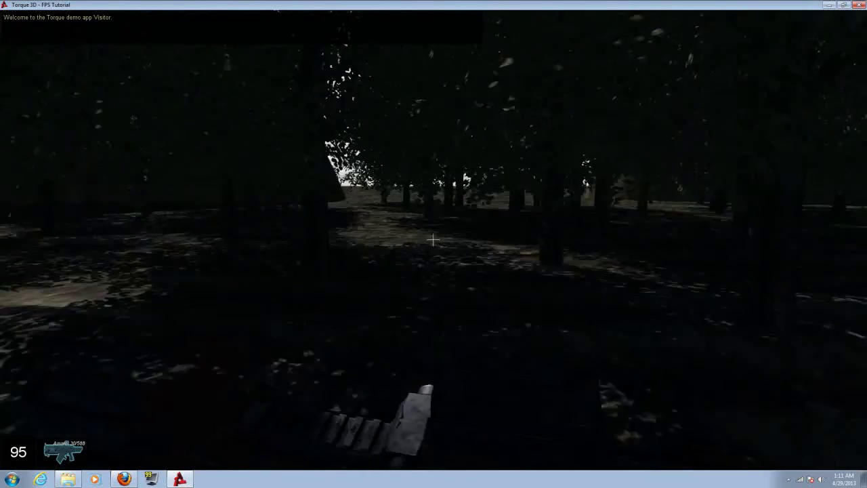
key(w)
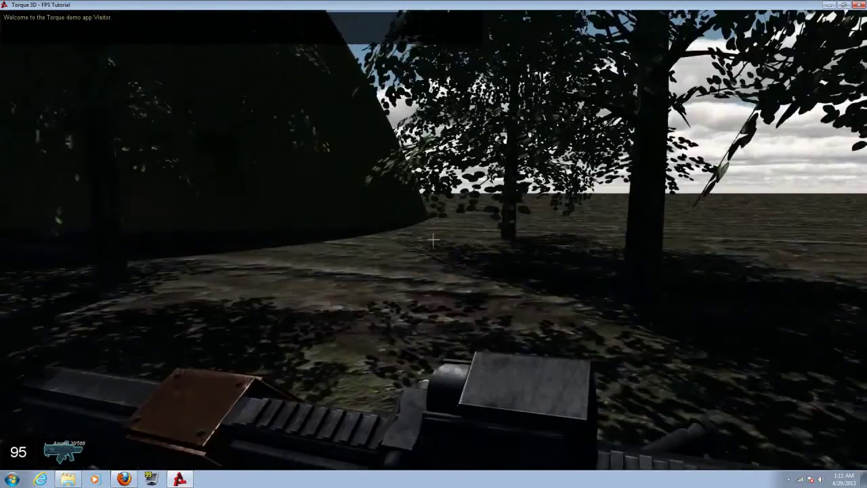
key(w)
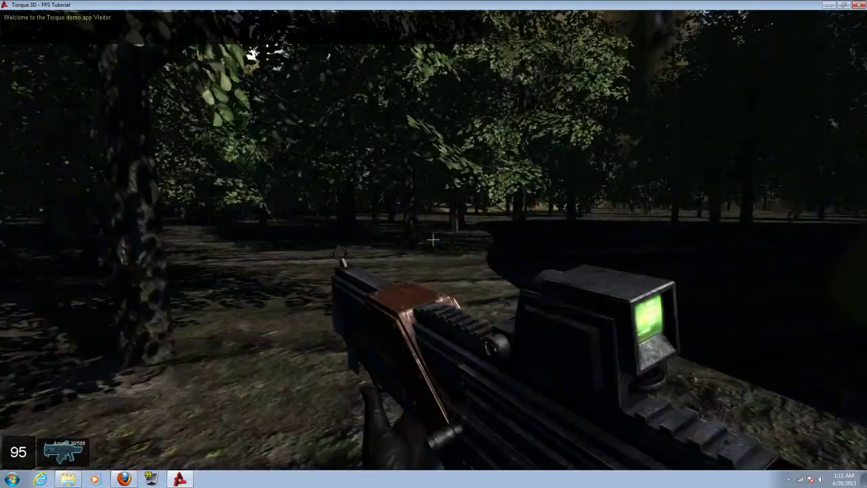
key(s)
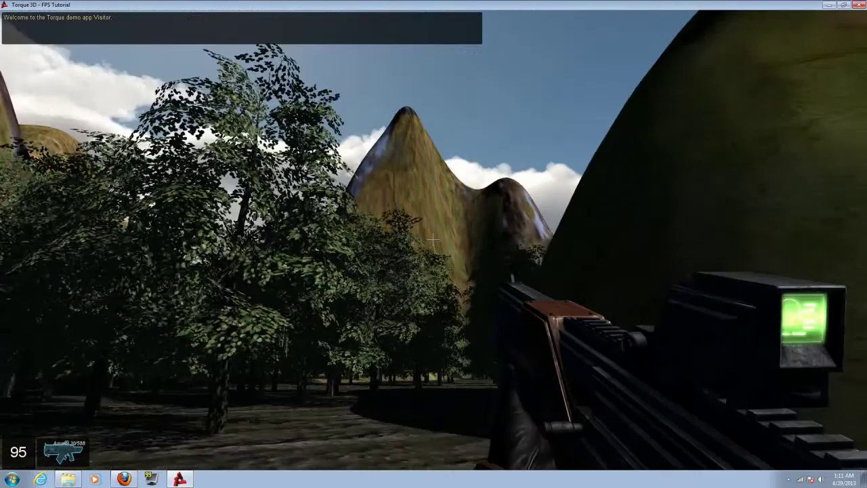
key(s)
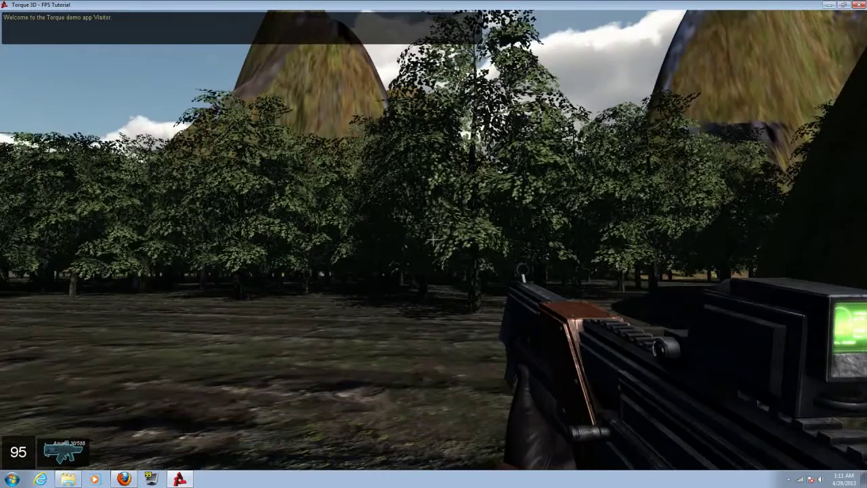
key(w)
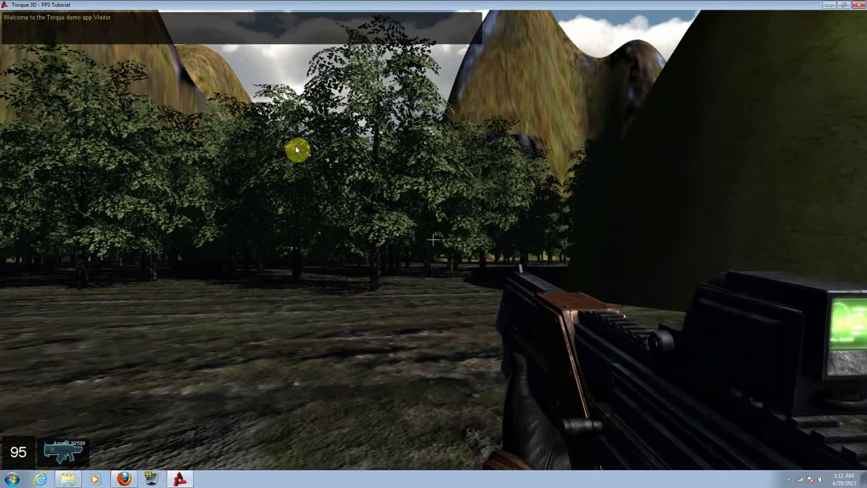
key(F11)
click(130, 14)
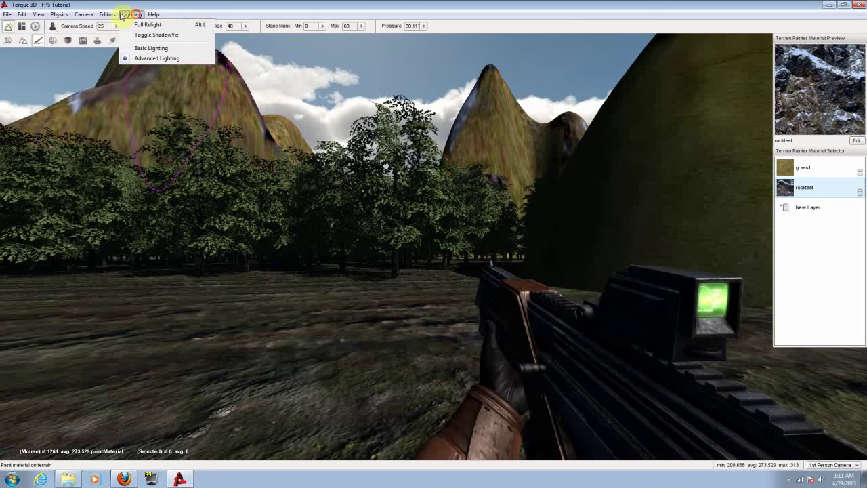
mouse_move(107, 14)
click(144, 8)
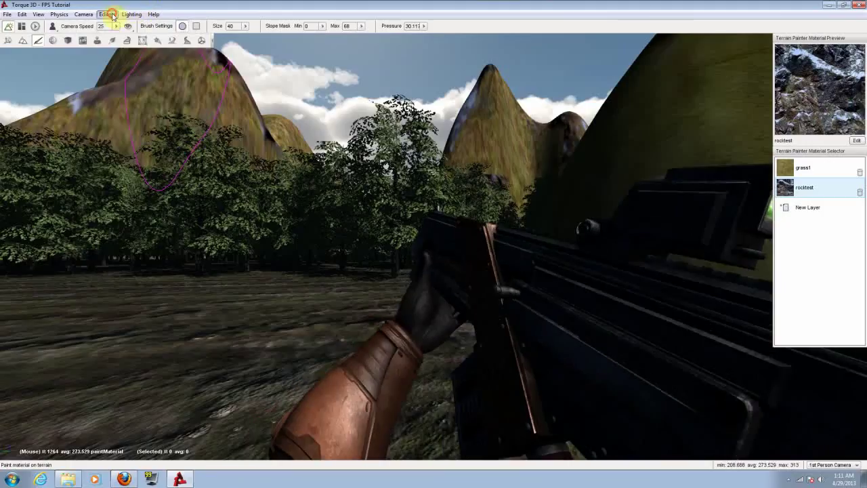
click(108, 14)
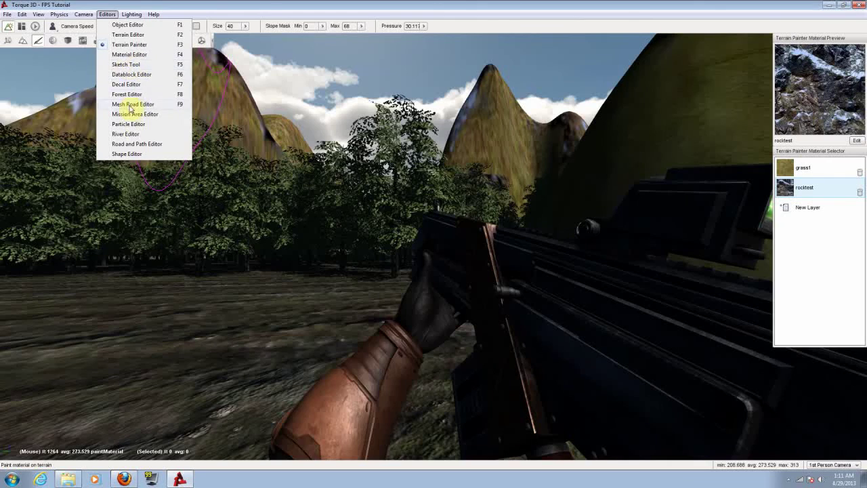
click(263, 5)
right_drag(336, 165, 365, 171)
mouse_move(283, 154)
right_down()
mouse_move(291, 125)
mouse_move(275, 95)
mouse_move(220, 94)
mouse_move(305, 96)
mouse_move(257, 102)
mouse_move(283, 154)
right_up()
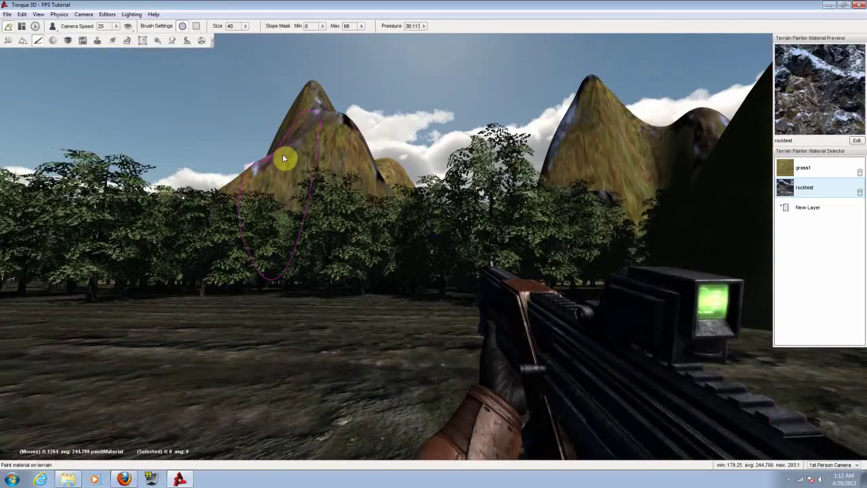